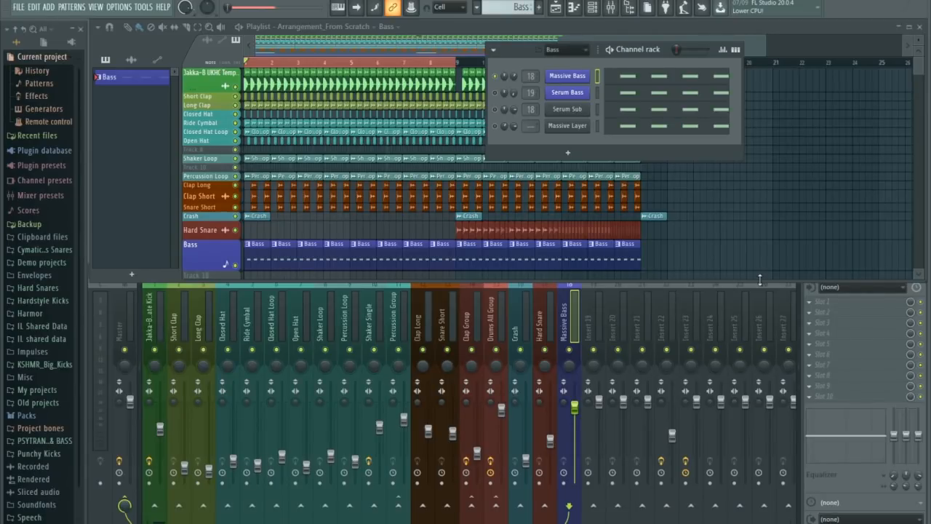
Inspect the Massive Bass and Serum Bass synth patches from the channel rack.
left_click(582, 76)
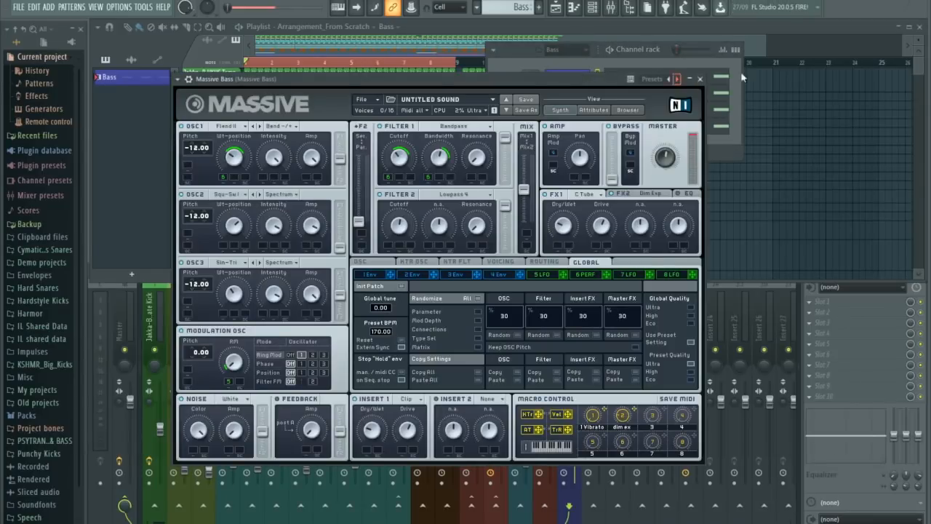
left_click(705, 83)
left_click(581, 94)
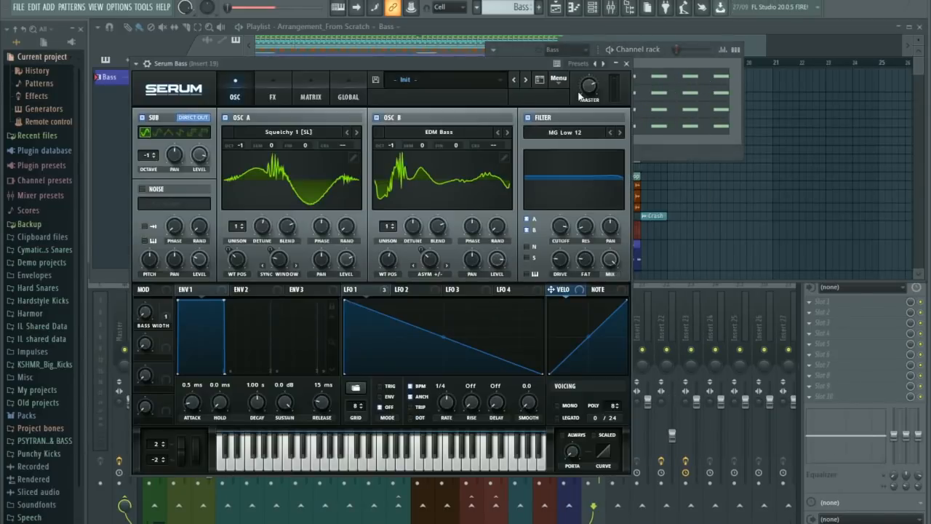
left_click(627, 63)
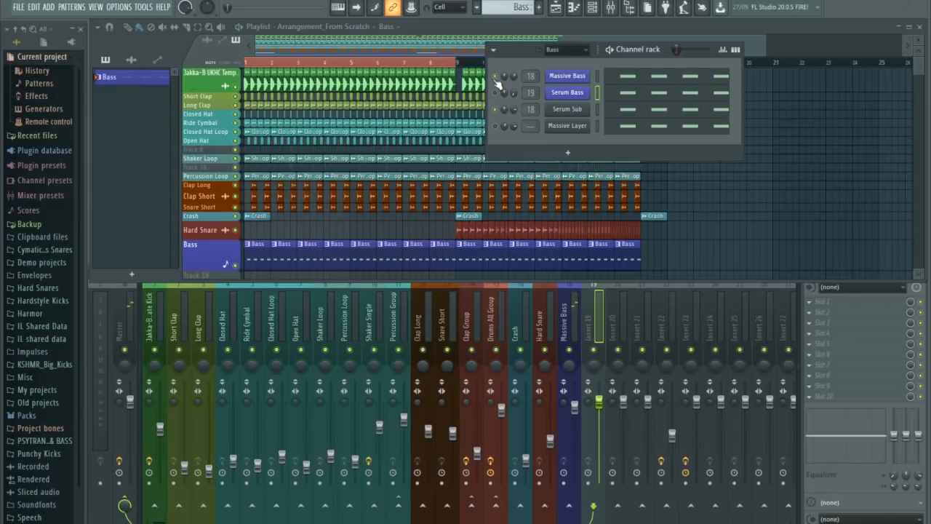
In Serum Sub, turn oscillator A off, enable the sub oscillator one octave down (-1), and adjust its level.
left_click(569, 110)
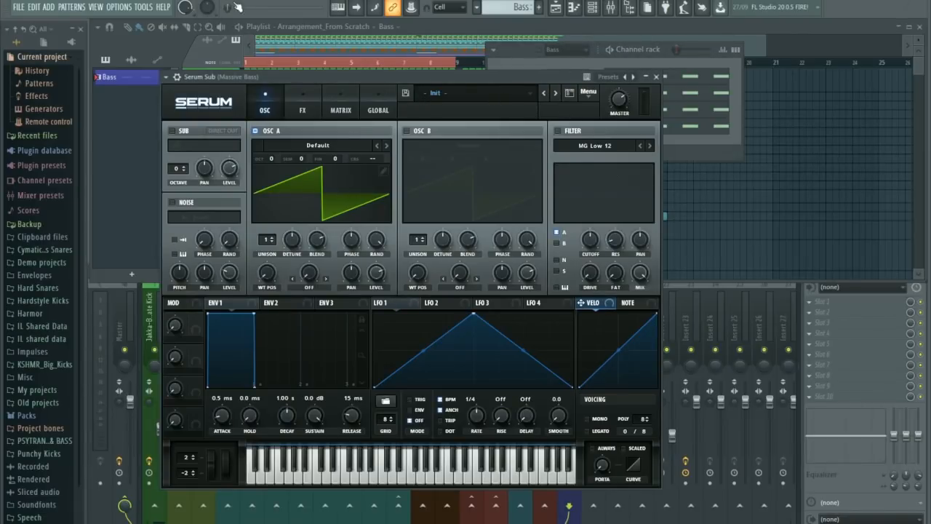
left_click(524, 66)
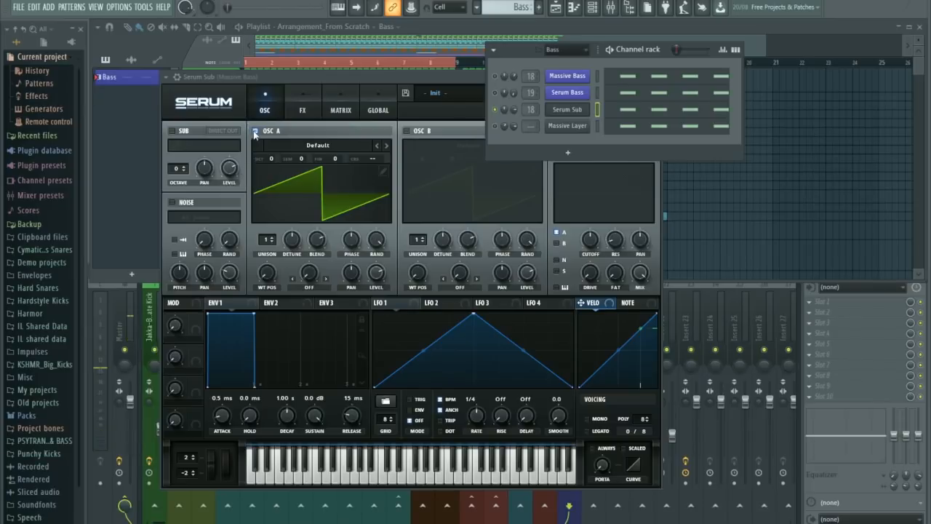
left_click(255, 131)
left_click(172, 131)
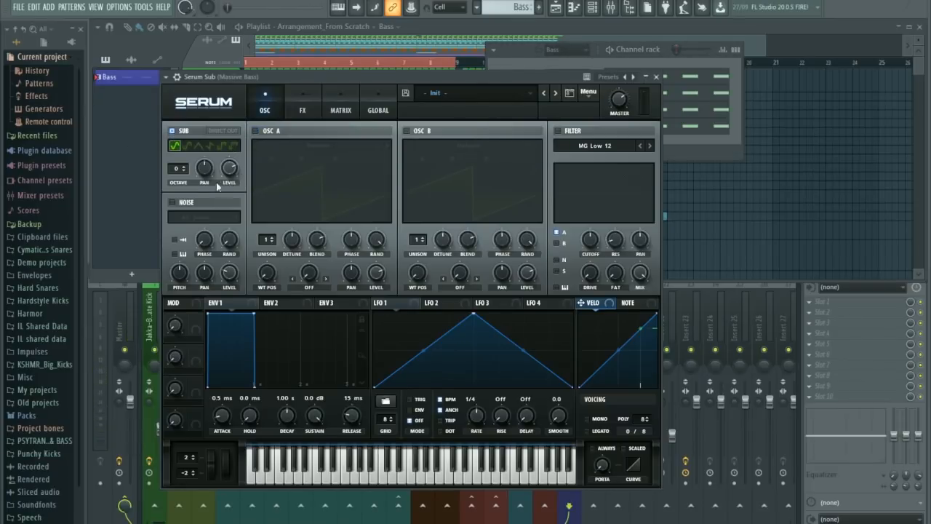
left_click(185, 172)
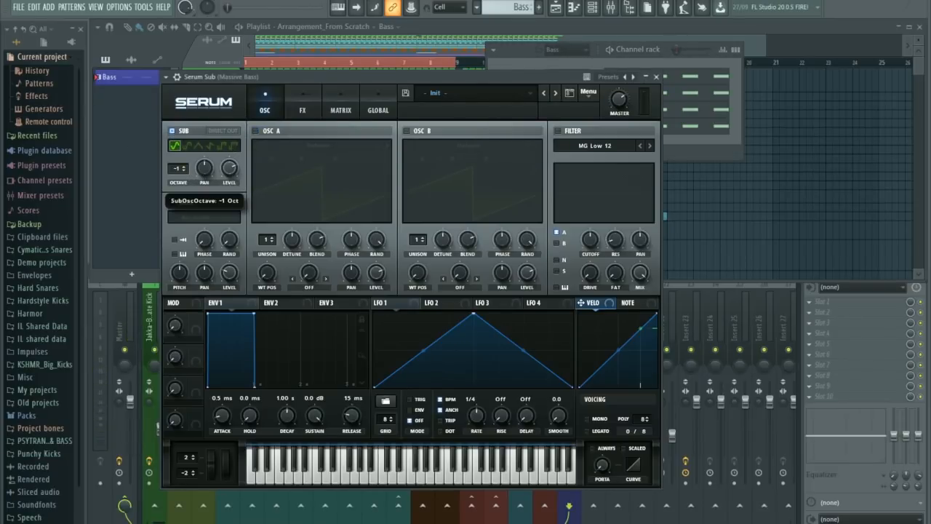
left_click_drag(230, 173, 228, 167)
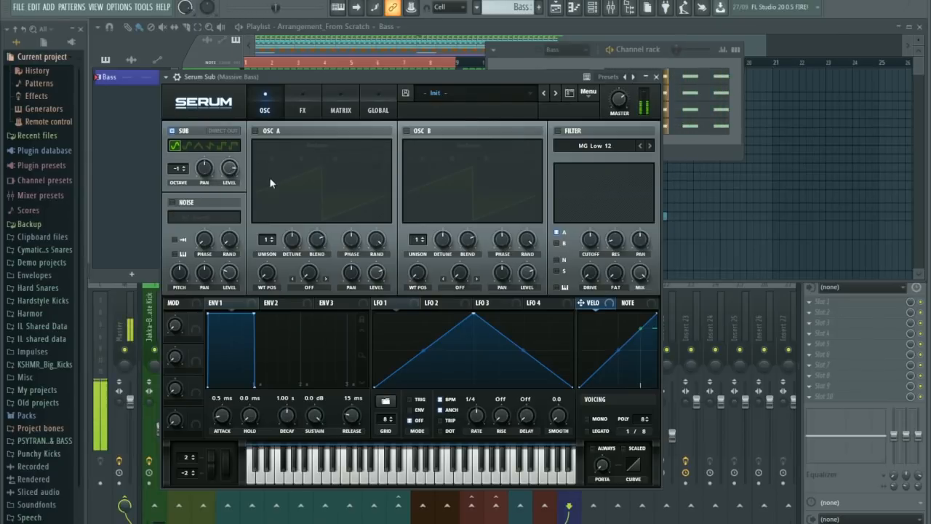
Enable Serum Sub's MG Low 12 filter, route the sub oscillator through it, and lower the cutoff.
left_click(558, 132)
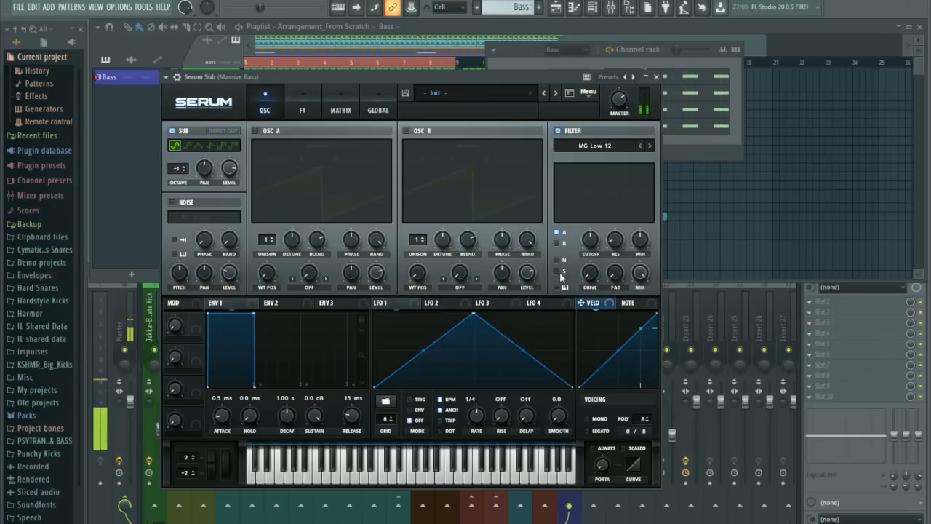
left_click(558, 273)
left_click_drag(589, 244, 593, 261)
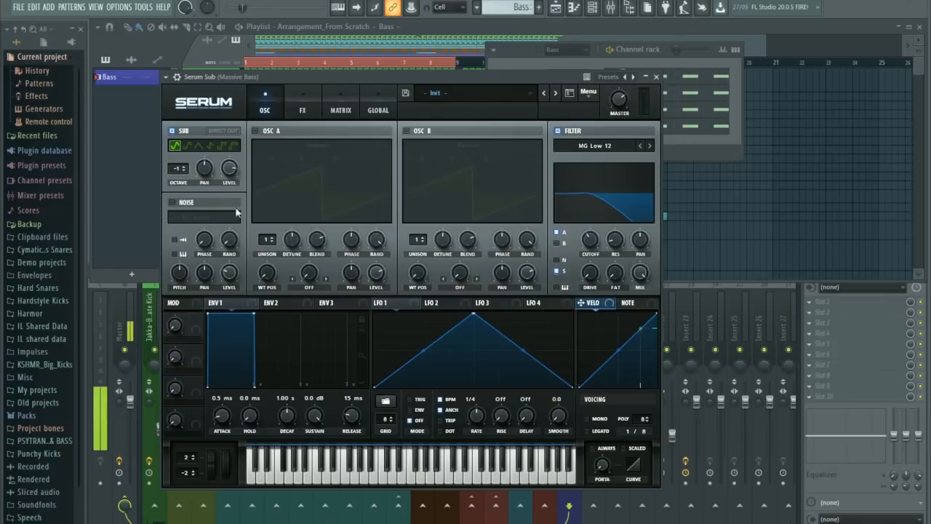
mouse_move(230, 169)
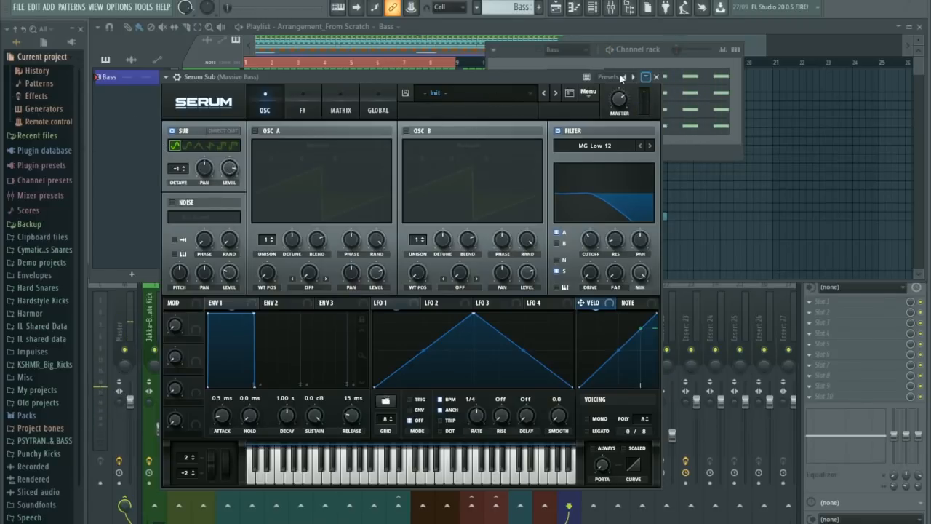
left_click(657, 78)
Route the Serum Sub channel to mixer insert 19, audition it, and mute the channel.
right_click(593, 330)
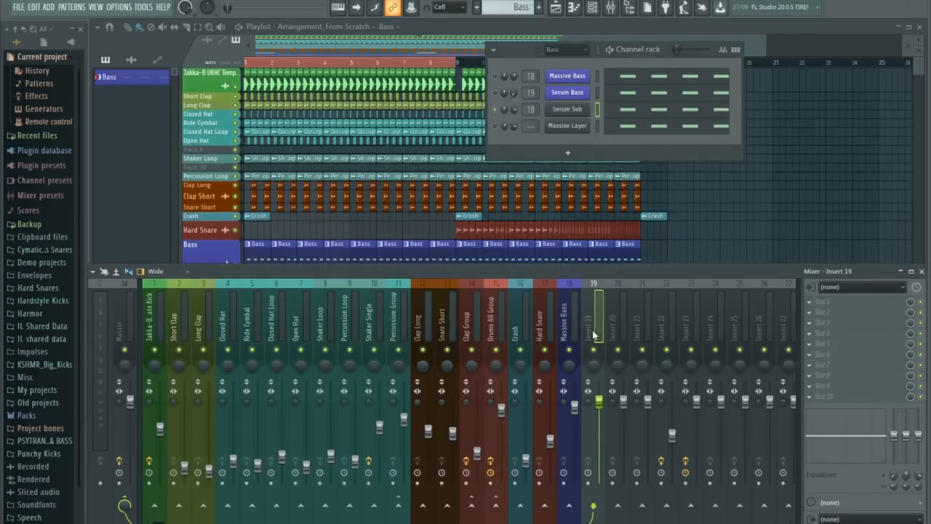
mouse_move(676, 359)
left_click(740, 359)
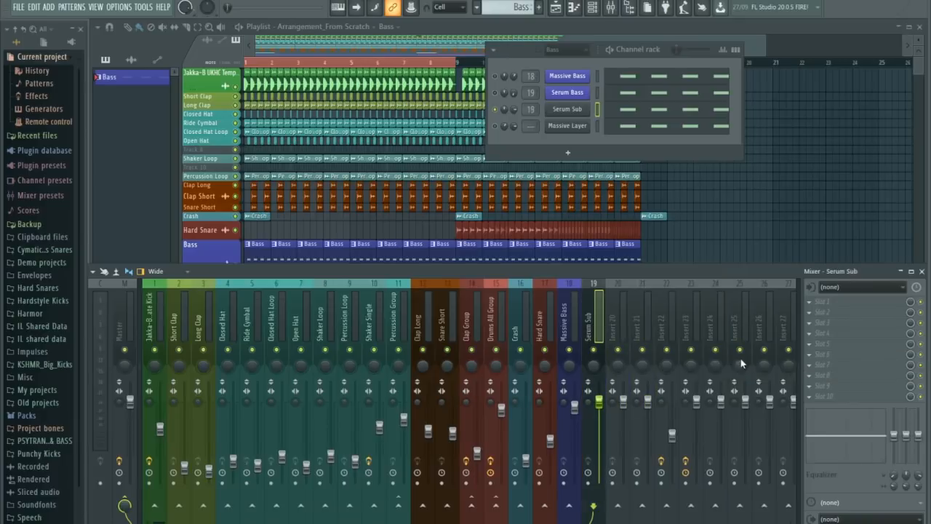
key("space")
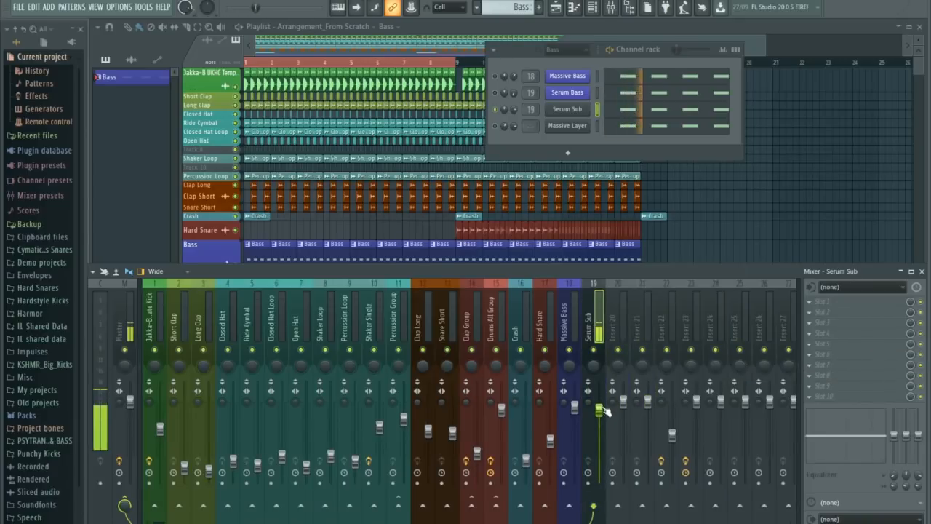
left_click(497, 110)
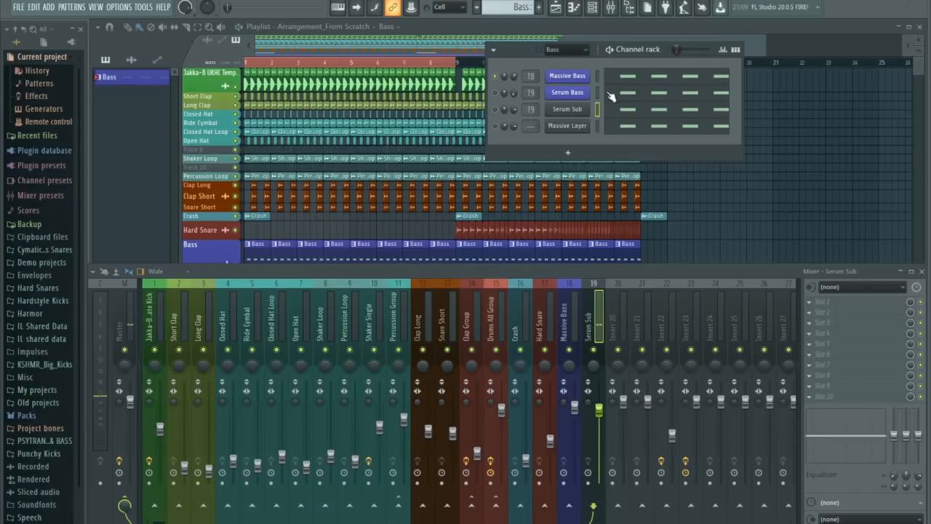
Check the Massive Bass patch and play back the Massive Bass channel.
left_click(580, 77)
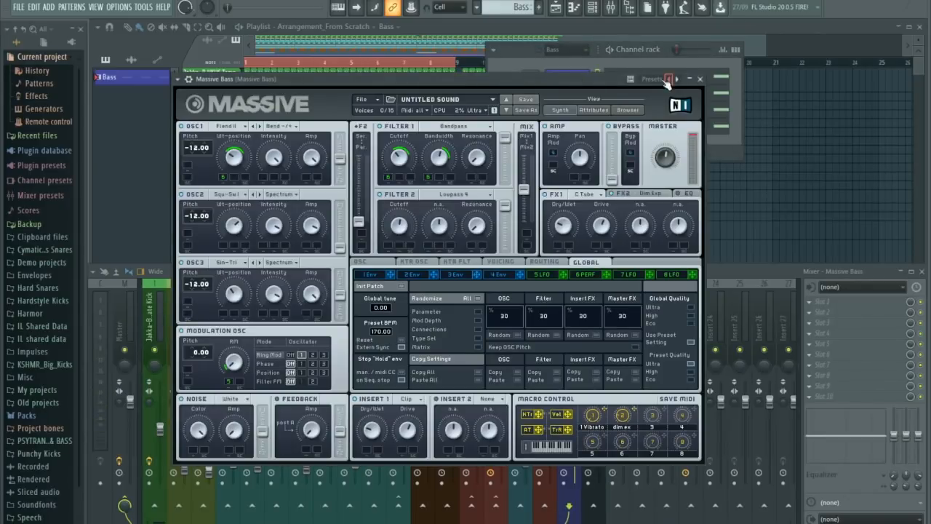
left_click(694, 79)
left_click(694, 80)
left_click(700, 79)
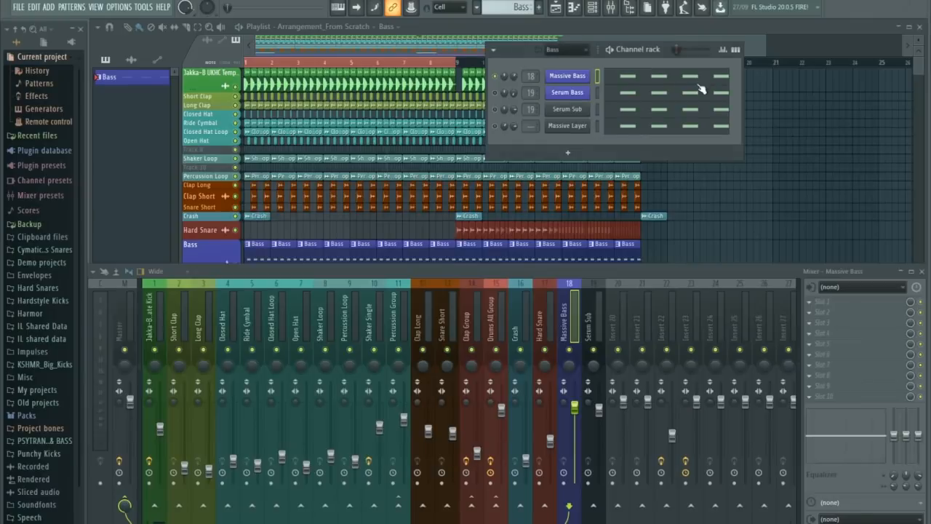
key("space")
key("space")
Load FabFilter Pro-Q 2 on the Serum Sub insert and set its 72 dB/oct low cut to about 33 Hz.
left_click(598, 409)
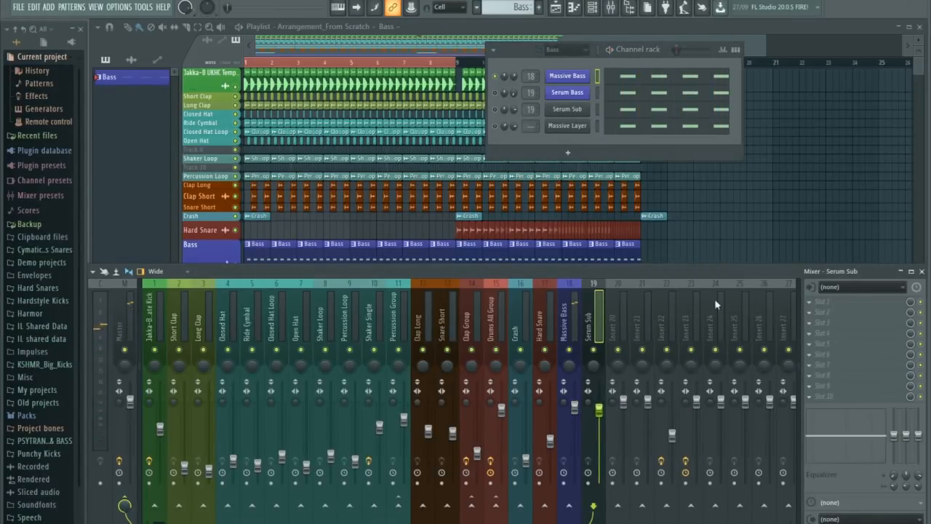
left_click(813, 306)
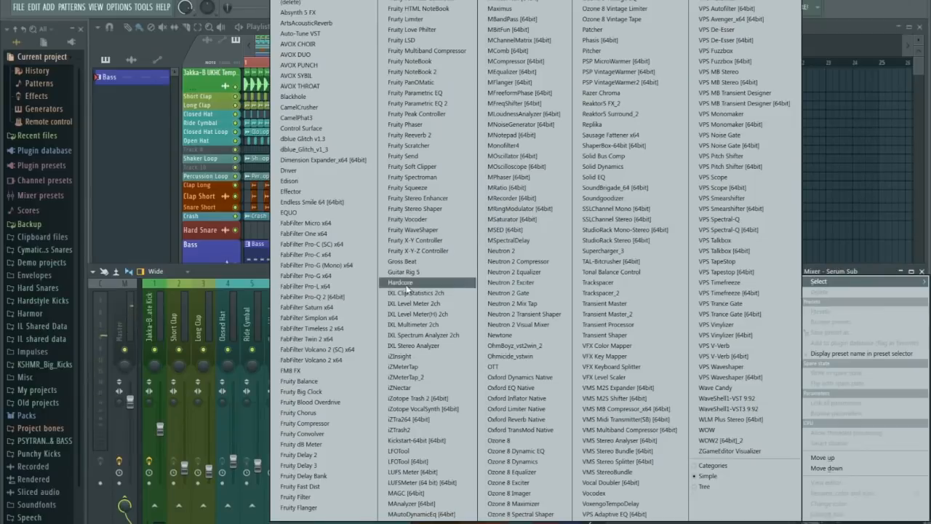
left_click(348, 295)
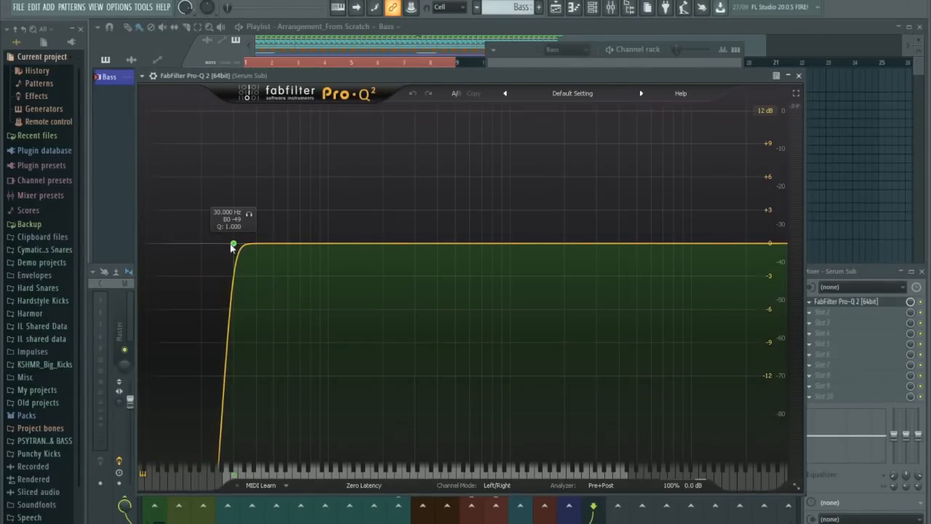
left_click_drag(234, 244, 241, 248)
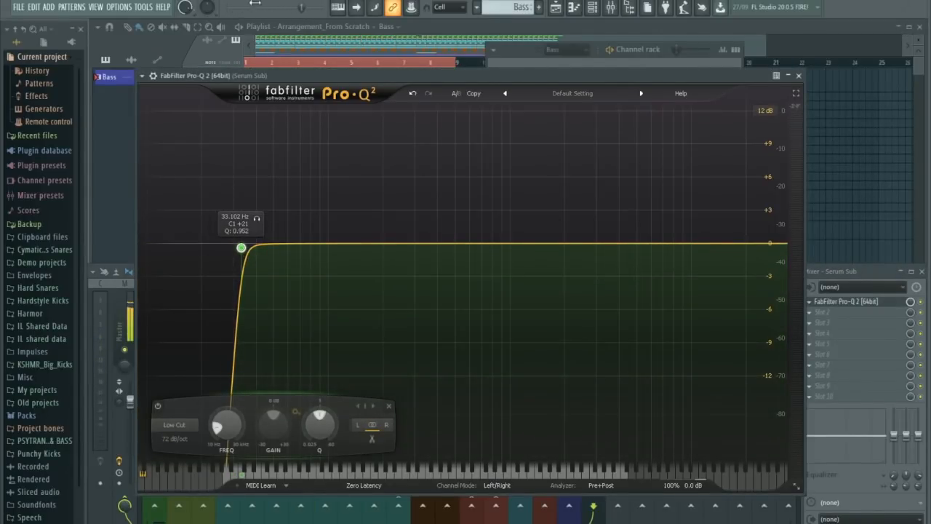
left_click(598, 486)
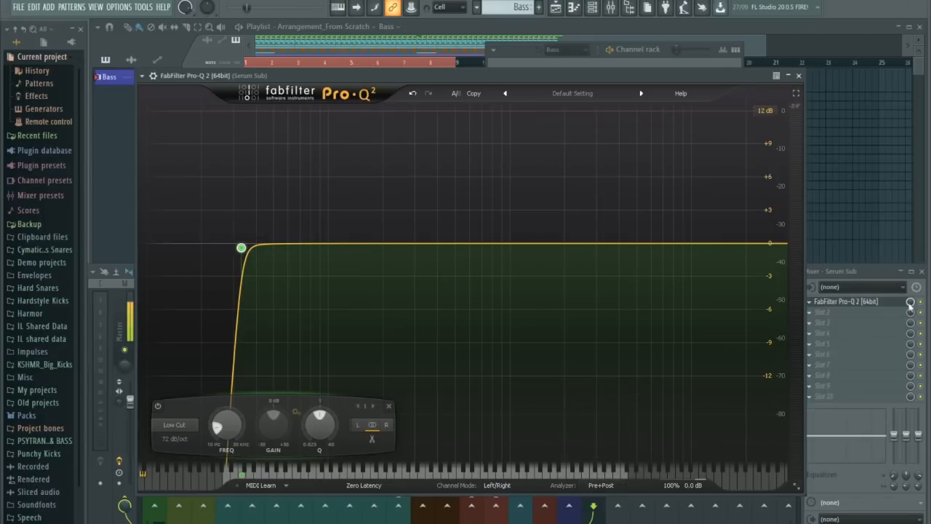
left_click(877, 276)
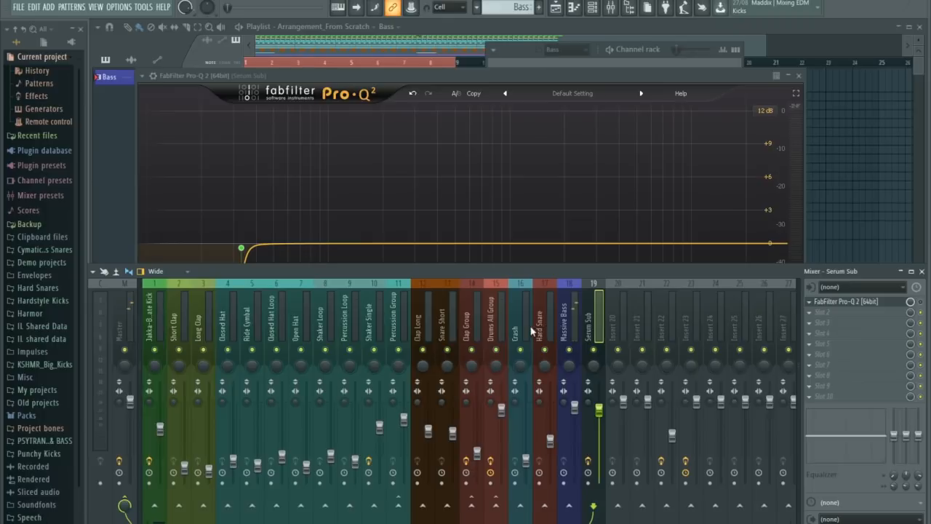
Load FabFilter Pro-Q 2 in the first effect slot of the Massive Bass insert.
left_click(568, 331)
left_click(815, 304)
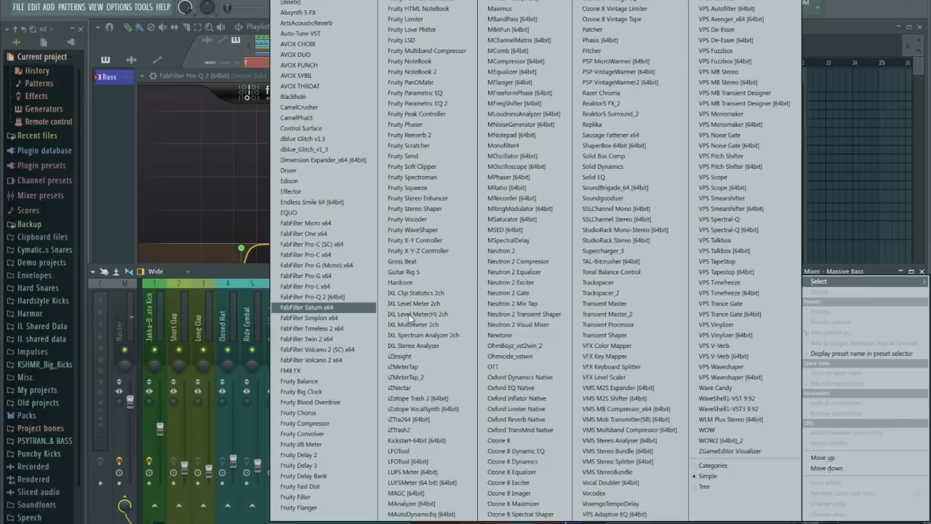
left_click(320, 302)
left_click(799, 75)
left_click_drag(735, 144, 616, 88)
Set the low cut on the Massive Bass EQ to about 73 Hz with a Q of about 0.41 during playback.
key("space")
left_click_drag(268, 257, 365, 337)
left_click_drag(384, 304, 362, 290)
key("space")
left_click_drag(342, 338, 338, 337)
Add bell boosts to the Massive Bass EQ: about +1.45 dB at 688 Hz with Q 1.38, and +0.9 dB at 1692 Hz.
left_click_drag(442, 257, 515, 253)
mouse_move(560, 433)
left_mouse_down()
mouse_move(558, 445)
mouse_move(561, 429)
left_mouse_up()
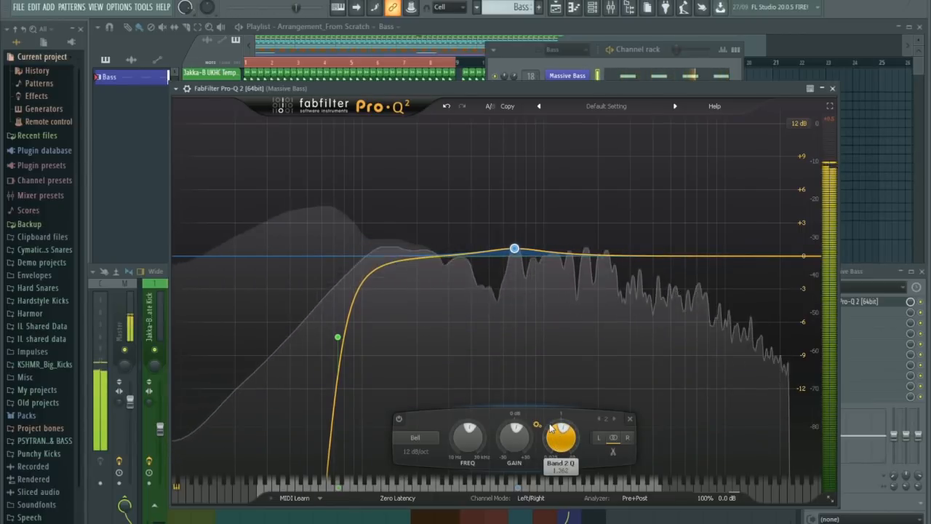
left_click_drag(514, 249, 515, 240)
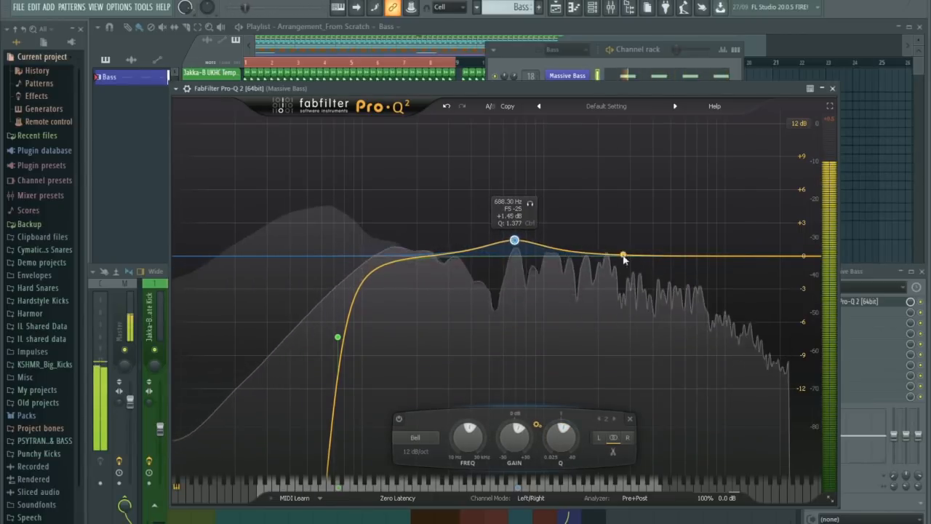
left_click_drag(606, 255, 586, 246)
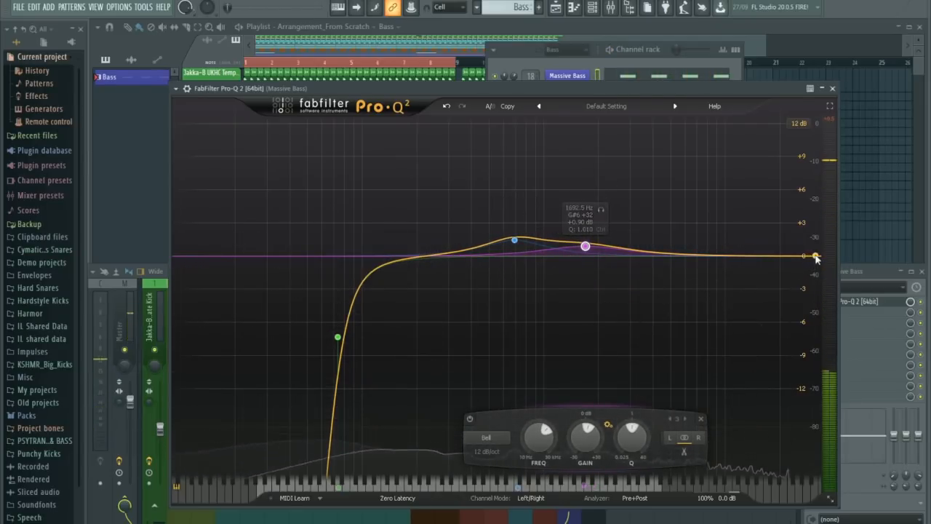
Add a 12 dB/oct high cut to the Massive Bass EQ and tune it by ear to about 10 kHz.
left_click(812, 256)
left_click_drag(815, 256, 740, 254)
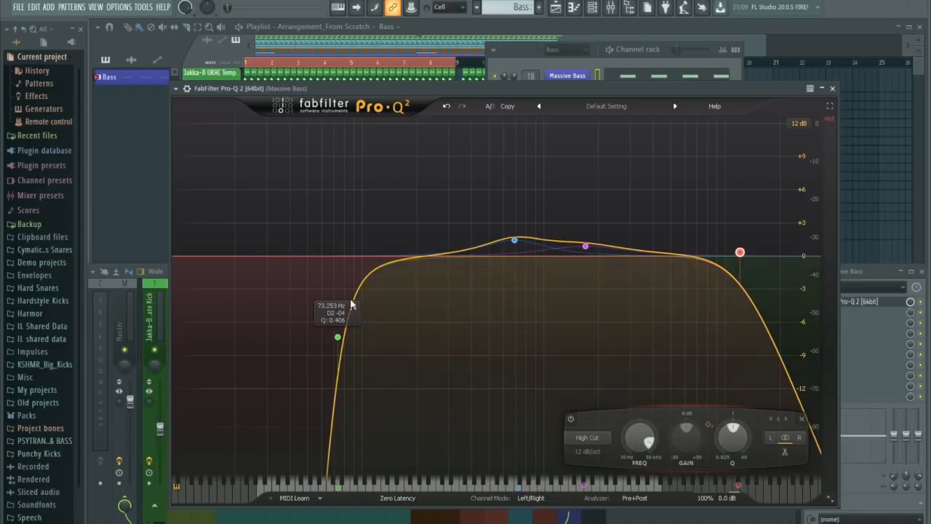
left_click_drag(380, 84, 348, 71)
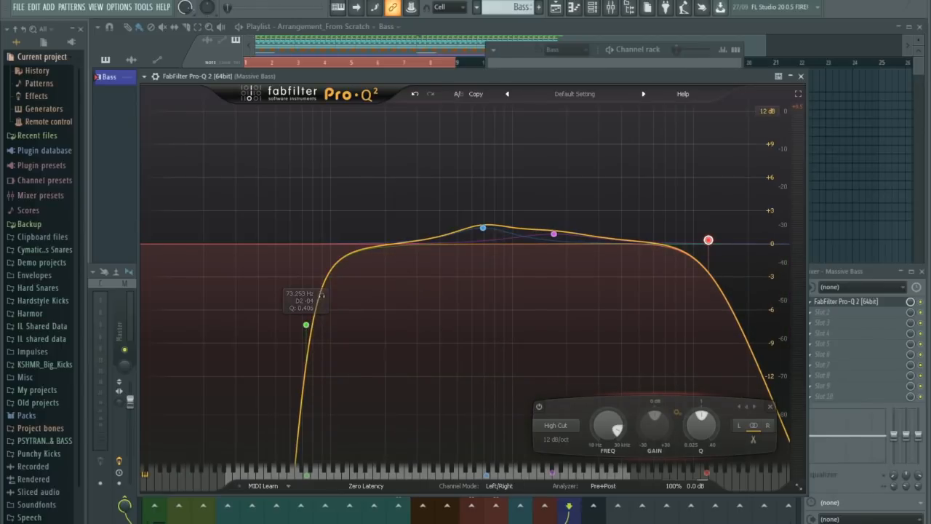
key("space")
left_click_drag(708, 241, 702, 214)
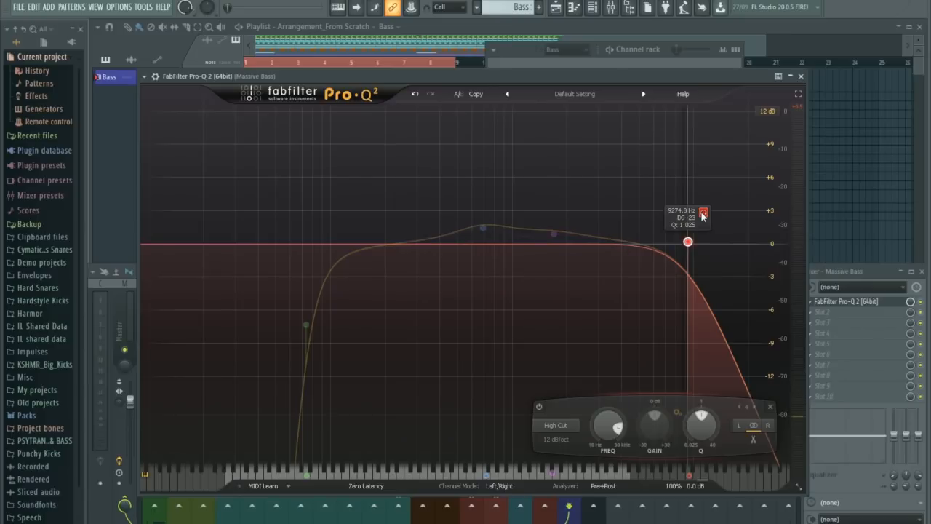
left_click_drag(702, 214, 698, 215)
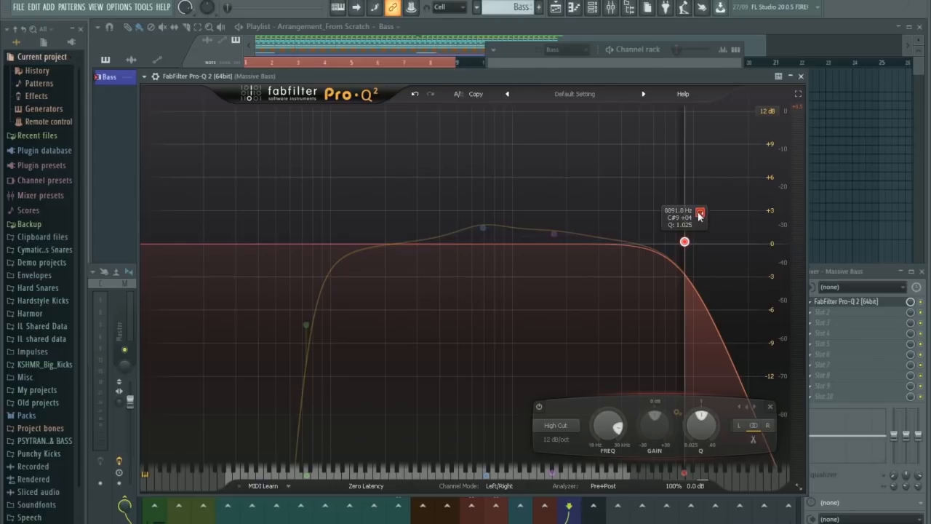
left_click_drag(700, 215, 708, 212)
left_click_drag(695, 243, 697, 244)
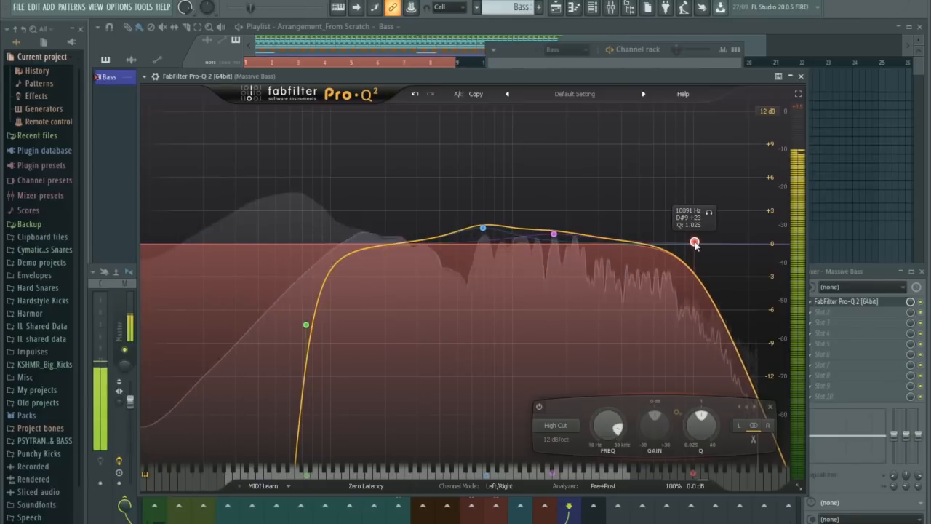
Add a bell boost of about +1.76 dB at 196 Hz to the Massive Bass EQ and compare it with the EQ bypassed.
left_click_drag(602, 237, 383, 224)
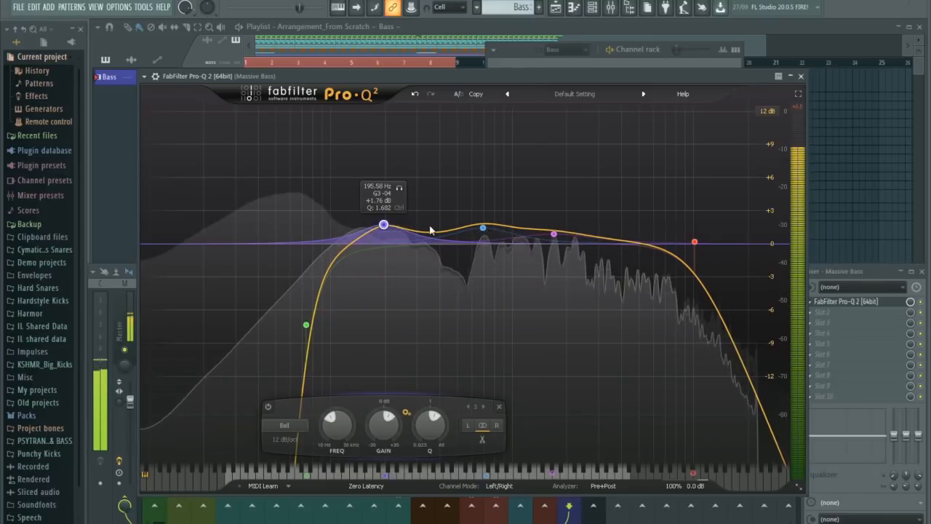
left_click(921, 302)
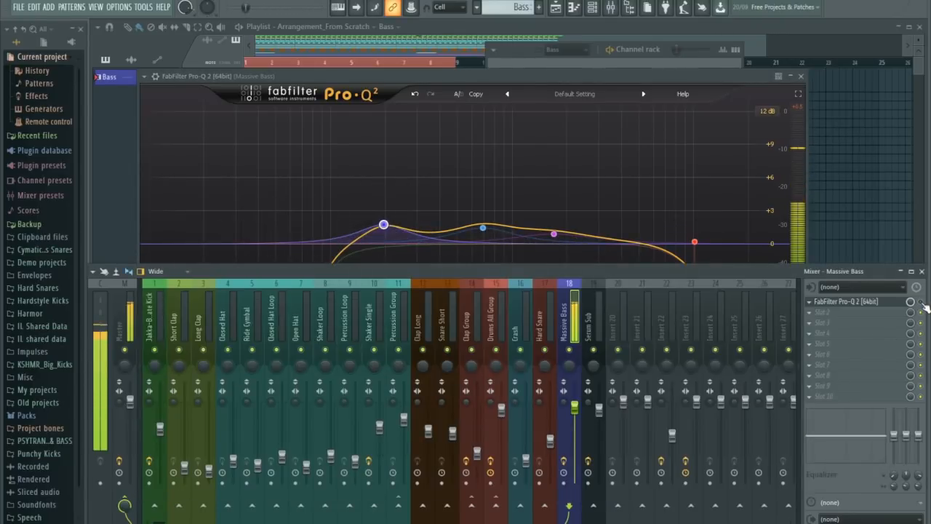
left_click(922, 302)
key("space")
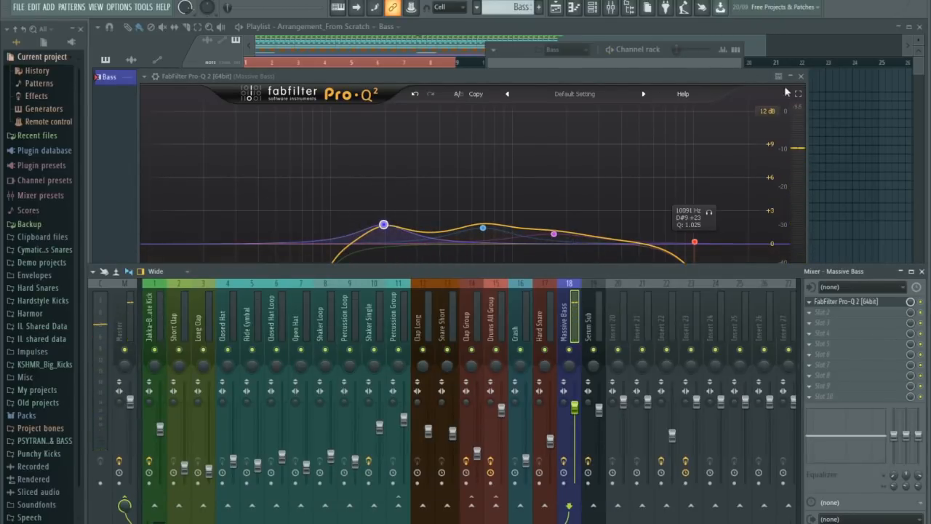
left_click(801, 77)
Add MSaturator after the EQ on Massive Bass and set Dry/Wet to 60.4% and Threshold to -20.7 dB during playback.
left_click(810, 313)
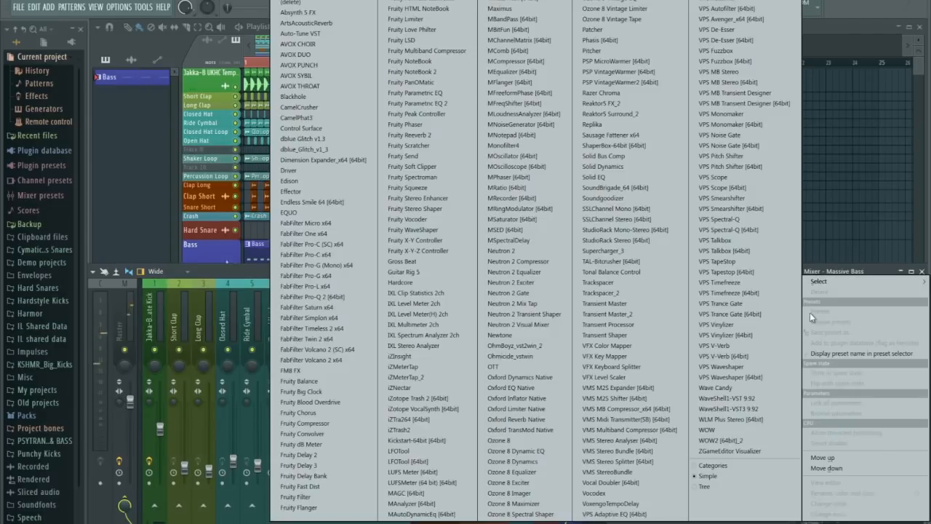
left_click(514, 219)
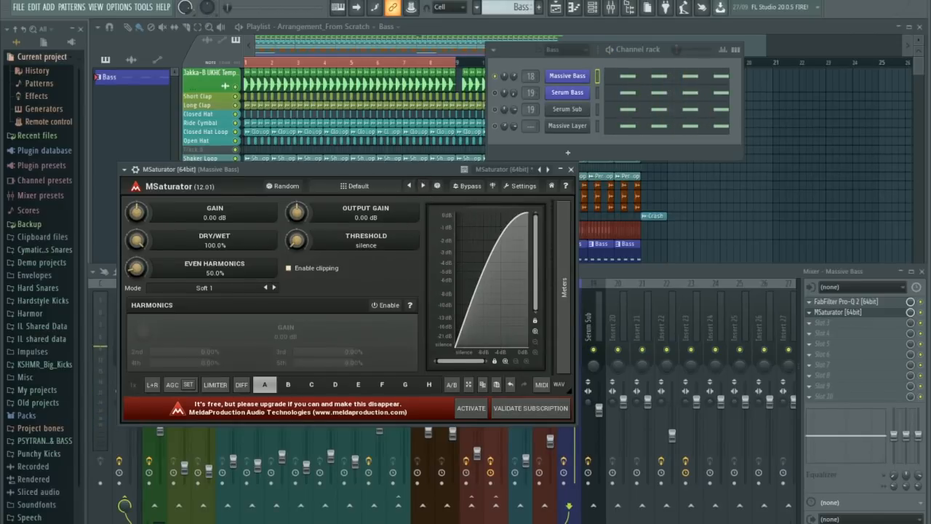
key("space")
left_click_drag(141, 241, 141, 288)
left_click_drag(296, 241, 297, 176)
left_click_drag(294, 236, 294, 270)
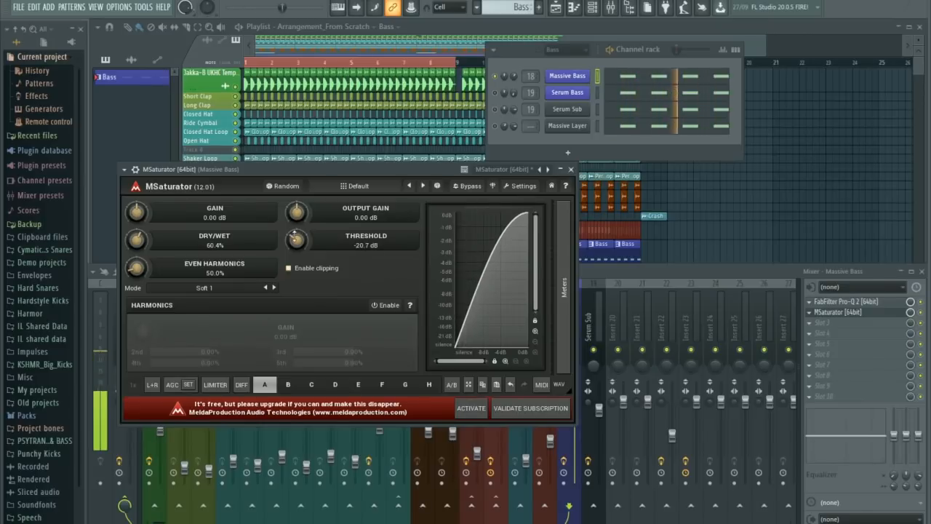
key("space")
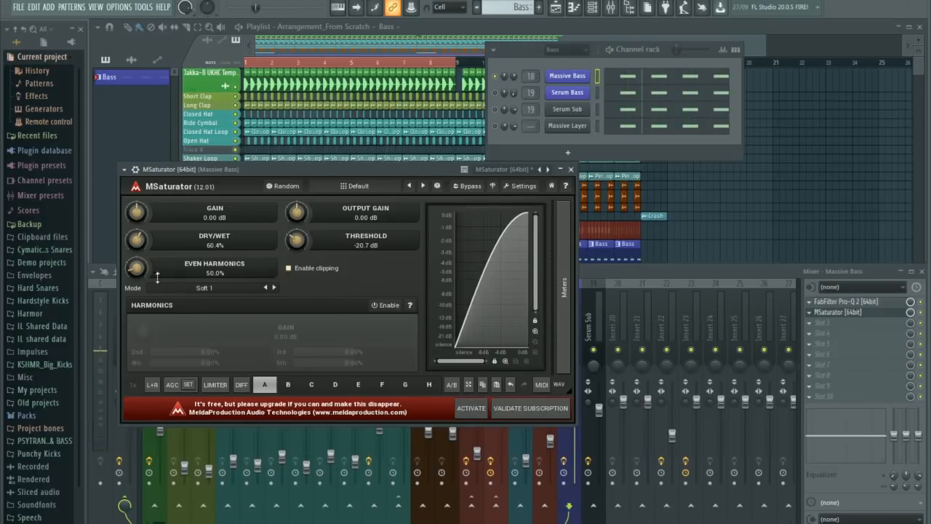
Raise MSaturator's Even Harmonics to 188.0% while listening, and close the plugin.
key("space")
left_click_drag(137, 271, 137, 236)
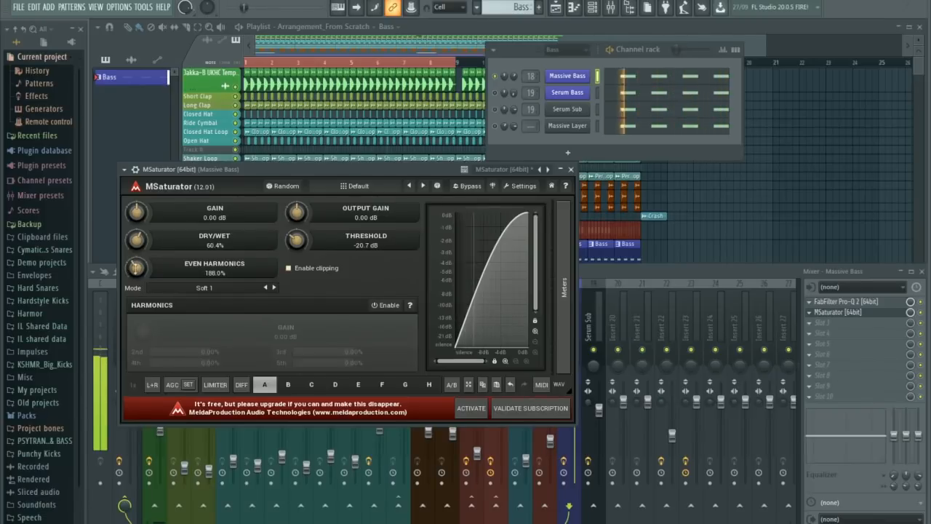
left_click(571, 170)
key("space")
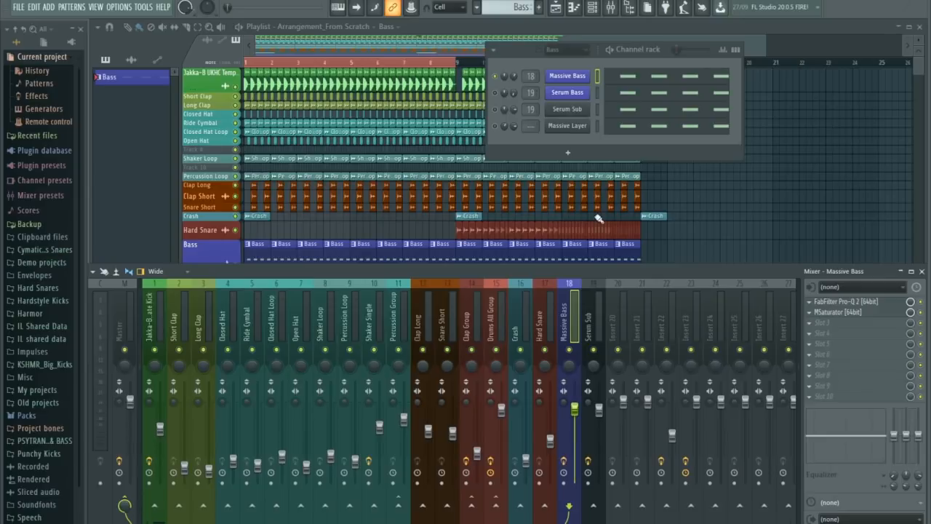
Add Fruity WaveShaper in the third effect slot of Massive Bass and pull a new lower curve point above the diagonal.
left_click(573, 76)
left_click(700, 74)
left_click(814, 326)
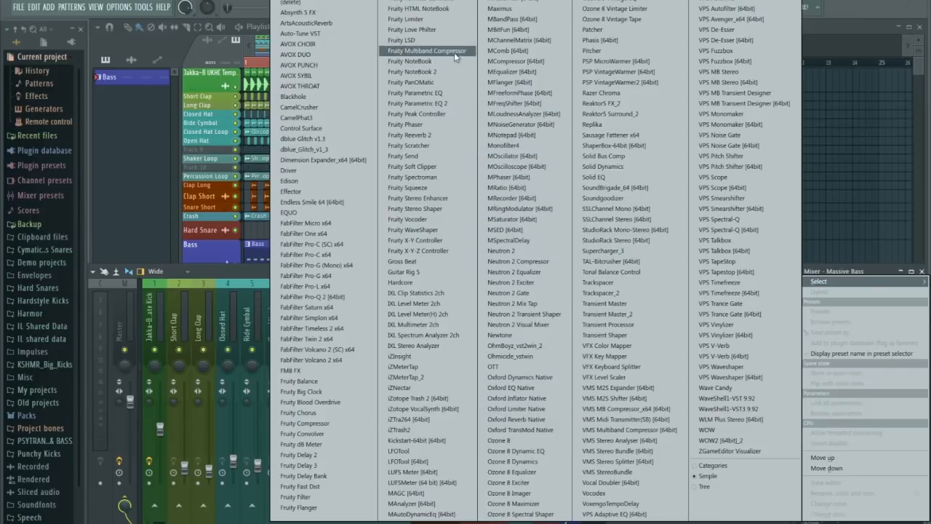
left_click(420, 231)
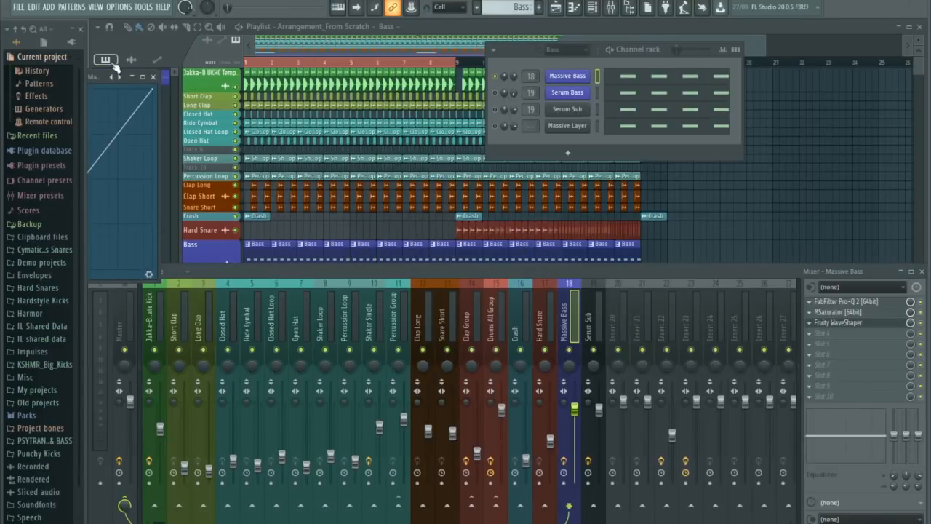
left_click_drag(98, 76, 463, 162)
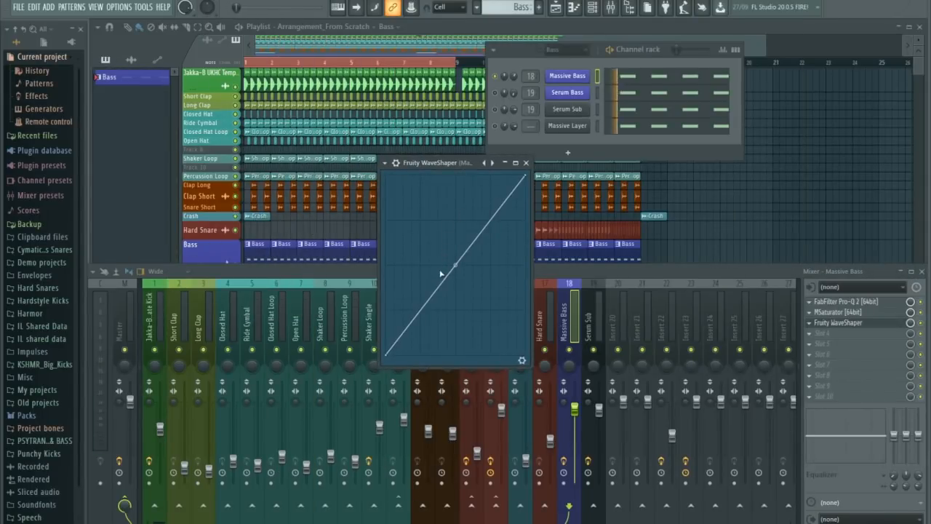
left_click_drag(430, 271, 415, 295)
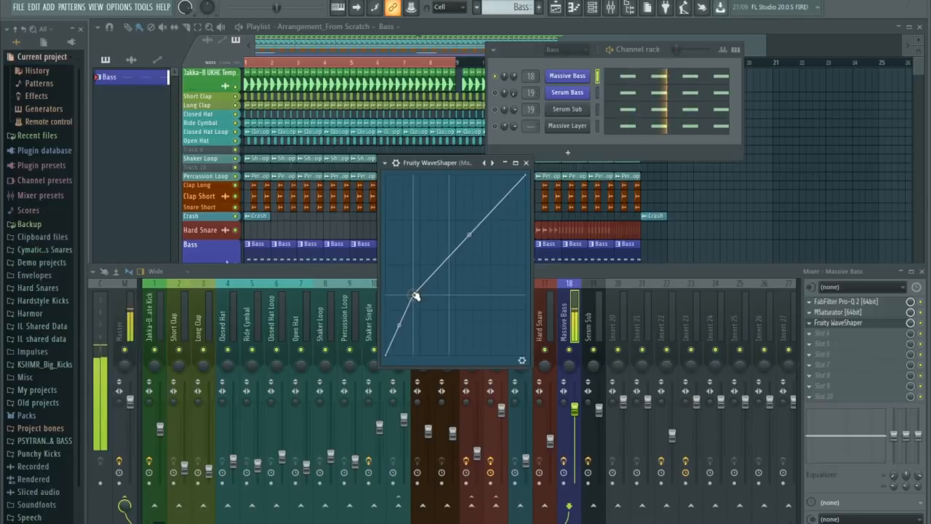
key("space")
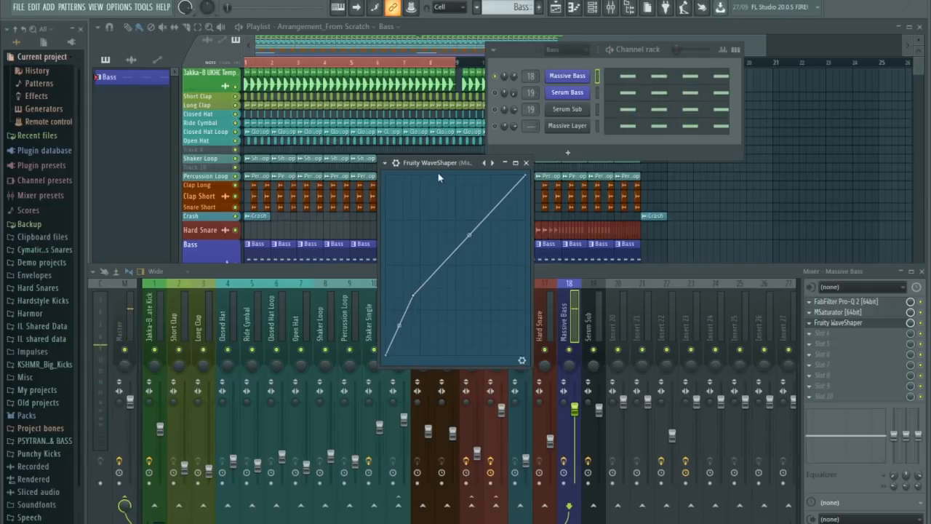
left_click_drag(437, 161, 376, 131)
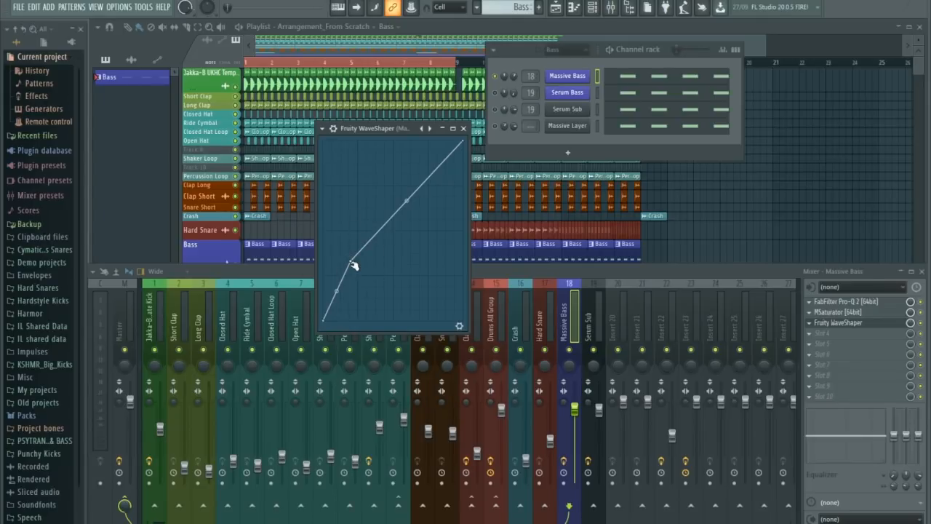
Fine-tune the WaveShaper's lower point by ear and bend the segment above it into a gentle upward curve.
mouse_move(352, 262)
left_mouse_down()
mouse_move(333, 269)
mouse_move(347, 250)
mouse_move(355, 259)
mouse_move(328, 267)
mouse_move(350, 276)
left_mouse_up()
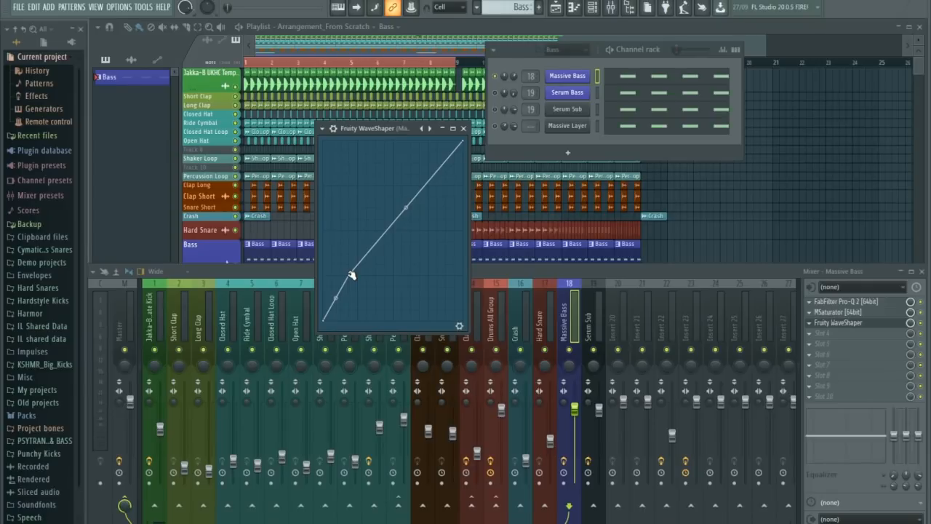
left_click_drag(350, 276, 349, 266)
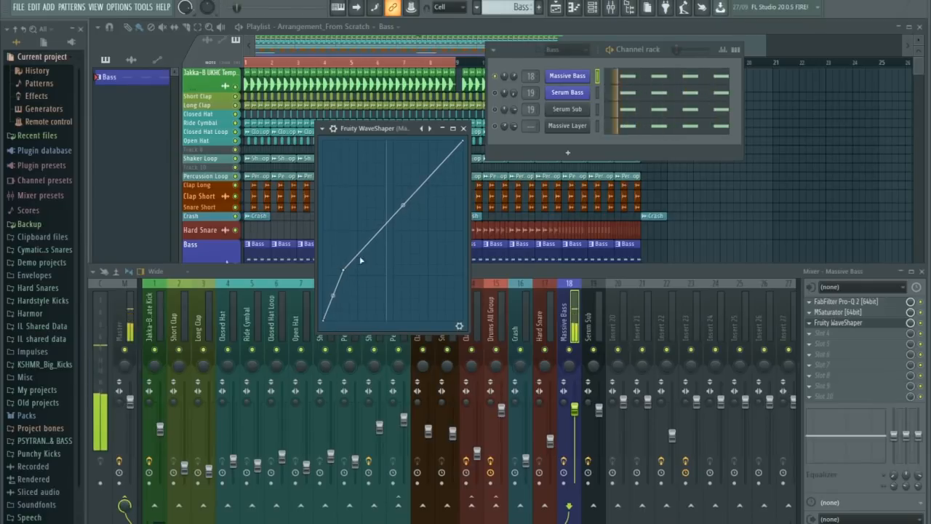
left_click_drag(405, 204, 405, 196)
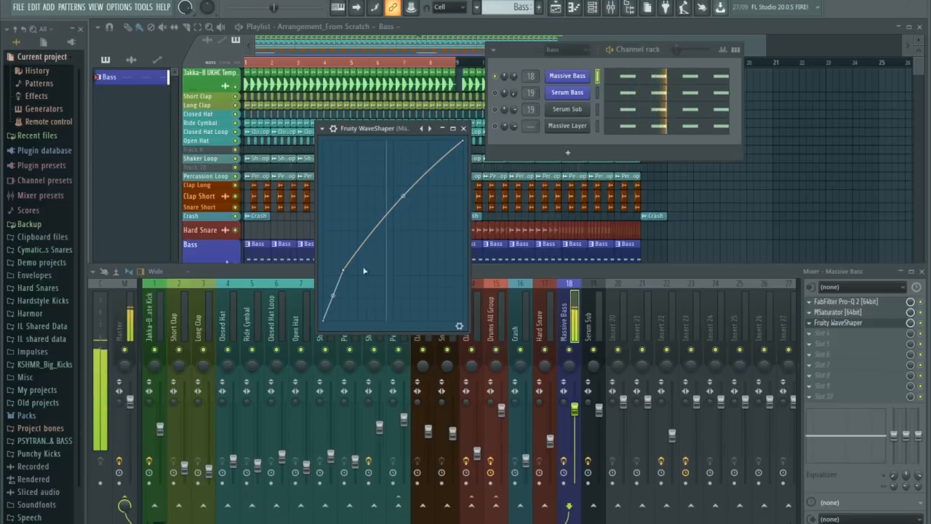
left_click_drag(345, 271, 343, 270)
key("space")
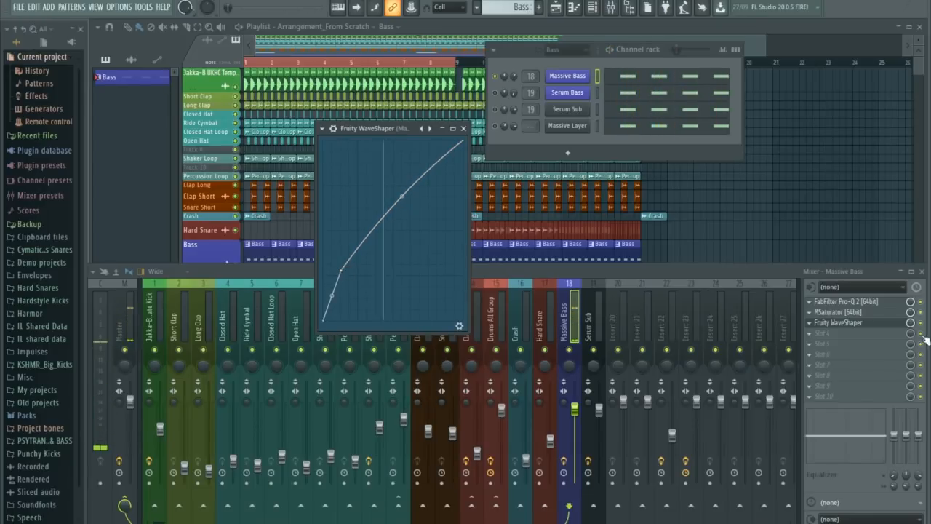
Add Sausage Fattener in the fifth effect slot of Massive Bass and set Fatness to 8.0% during playback.
left_click(813, 345)
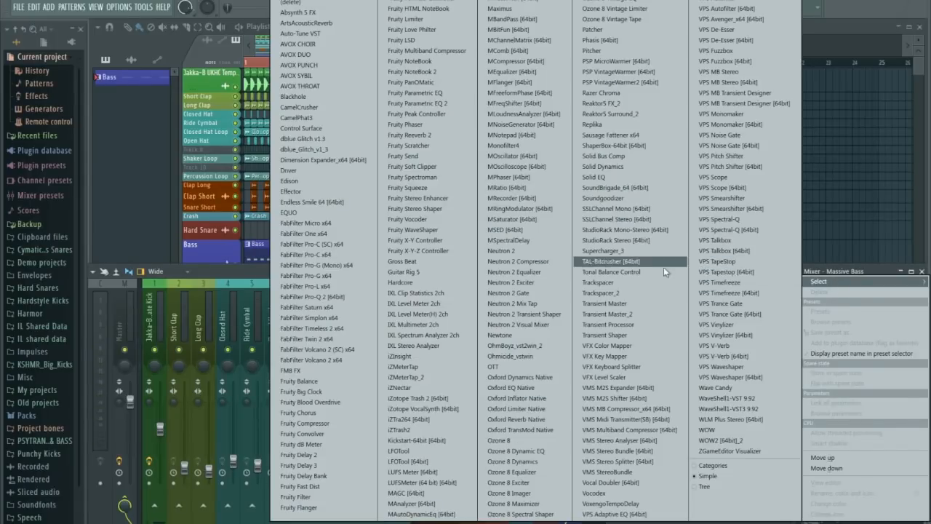
left_click(611, 135)
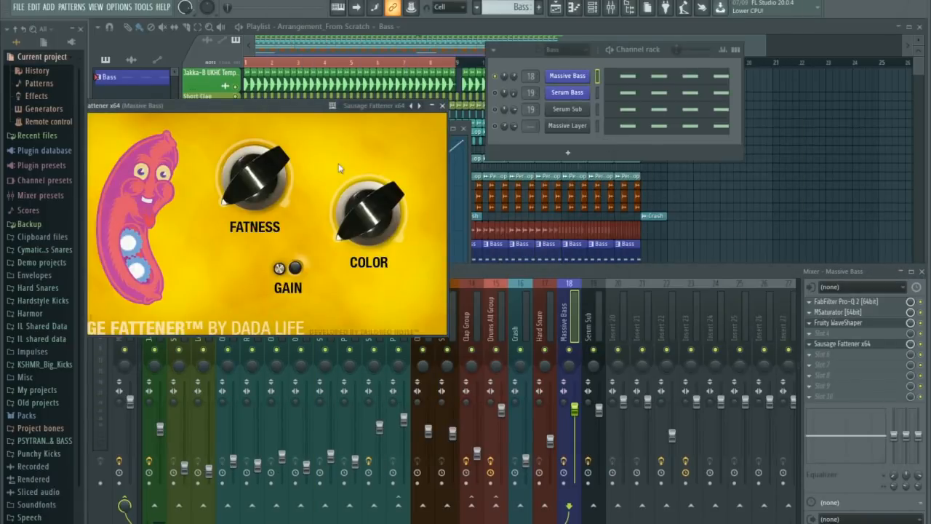
left_click_drag(305, 115, 631, 198)
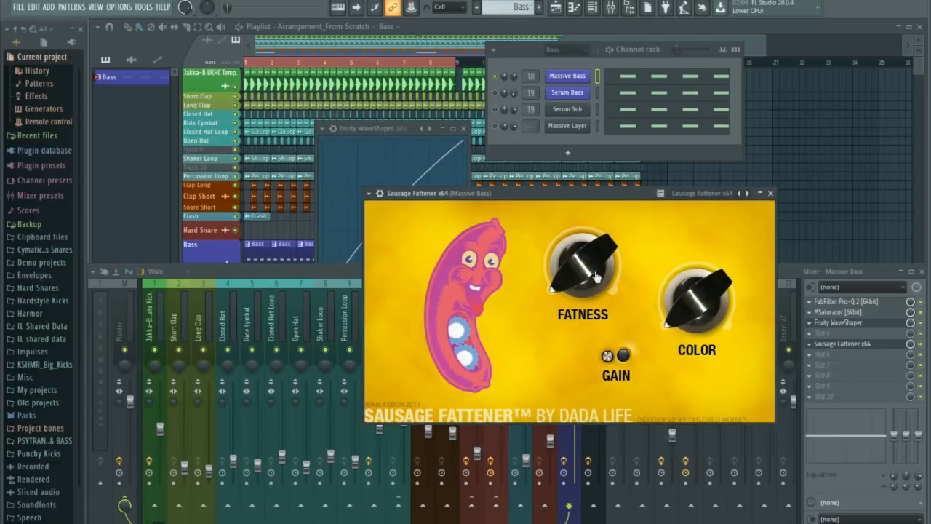
key("space")
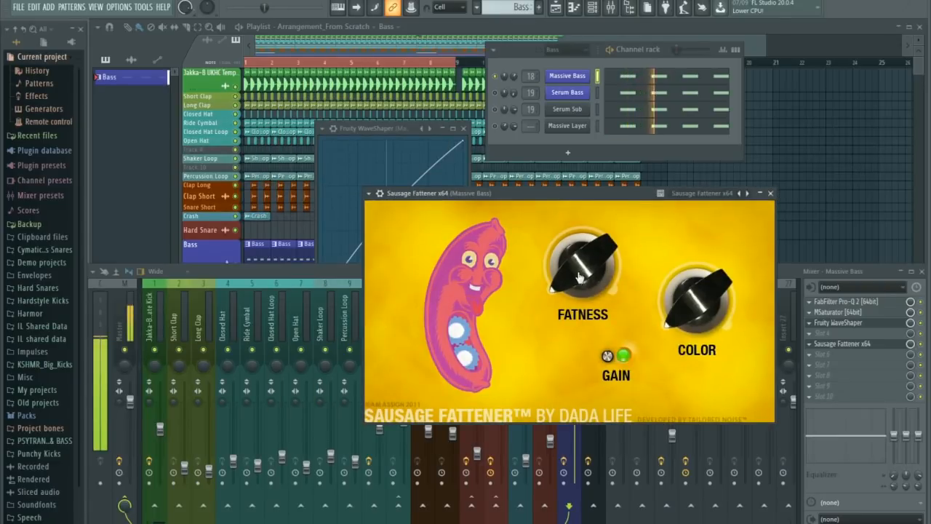
left_click_drag(580, 275, 571, 253)
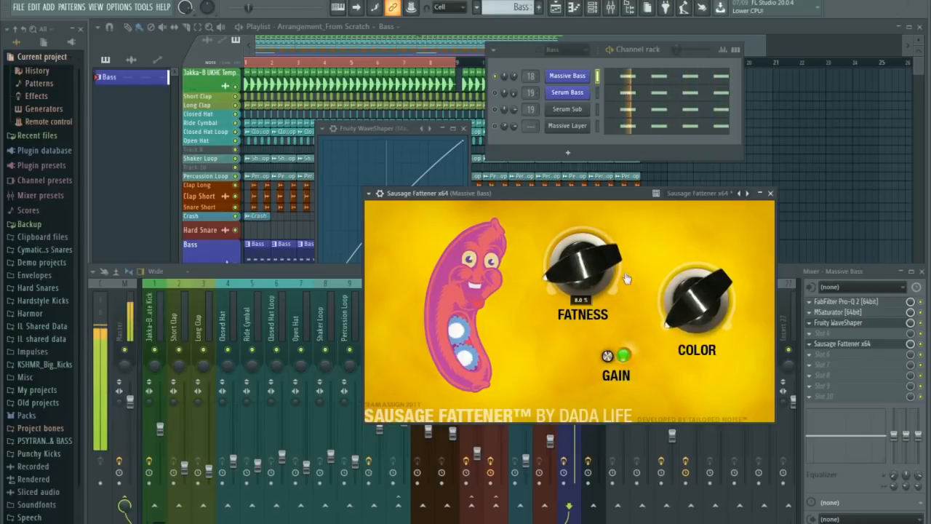
Lower the Massive Bass mixer level against the full arrangement, and mute its mixer track to hear the Serum Sub.
left_click(800, 275)
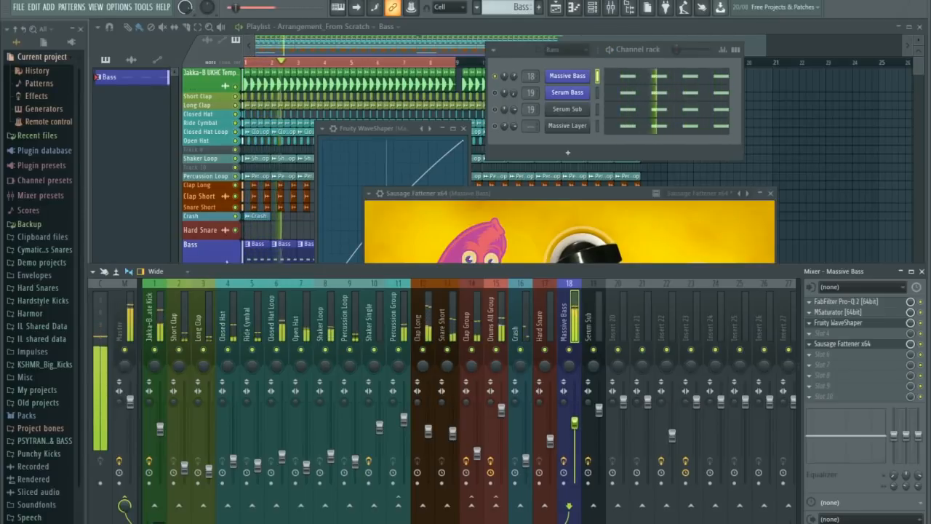
key("space")
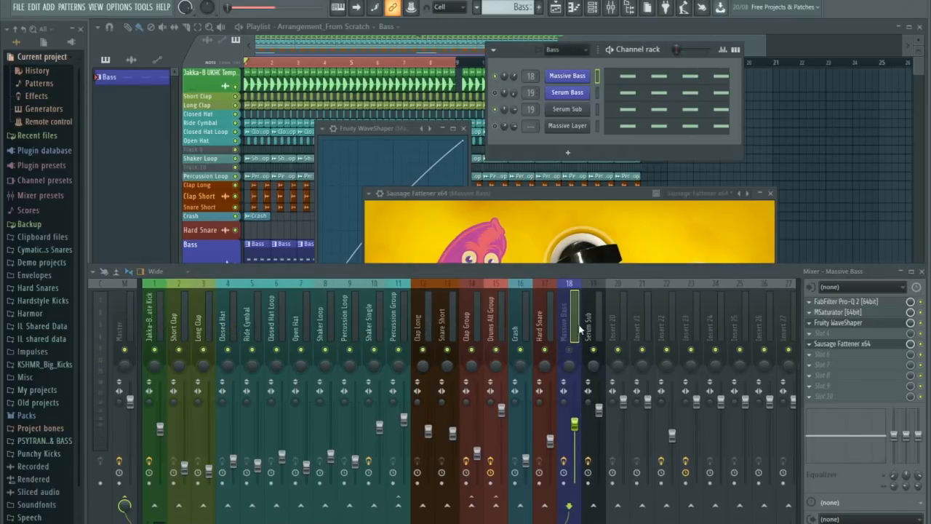
left_click(772, 194)
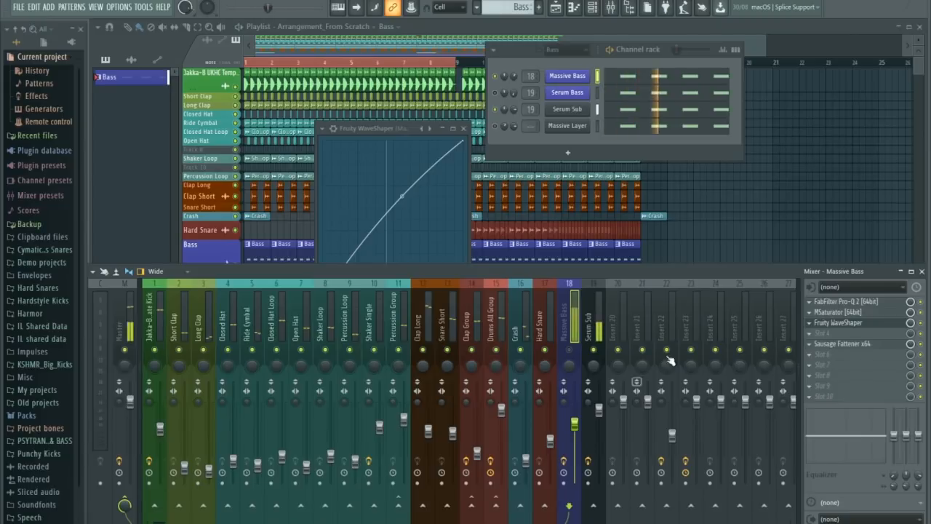
Move the 72 dB/oct low cut on the Serum Sub EQ down to the lowest end of the spectrum.
left_click(602, 412)
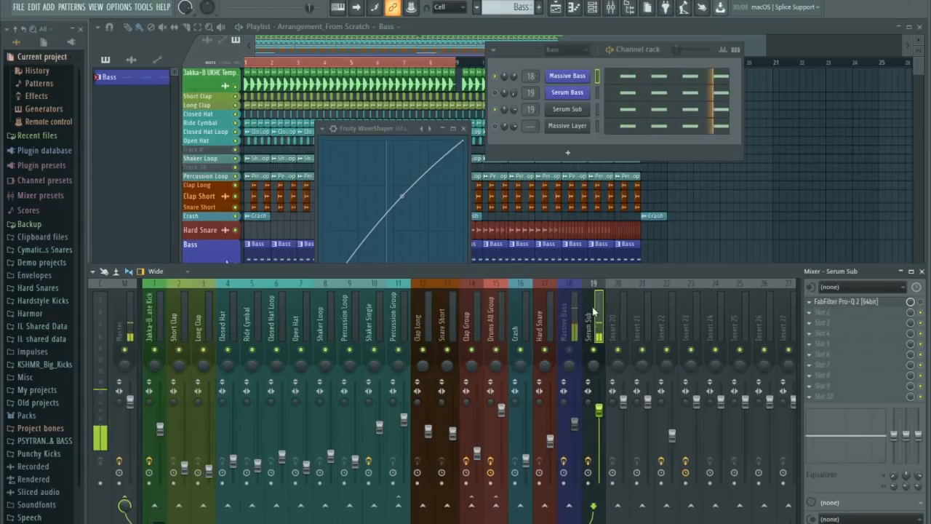
left_click(859, 302)
left_click_drag(241, 249, 145, 243)
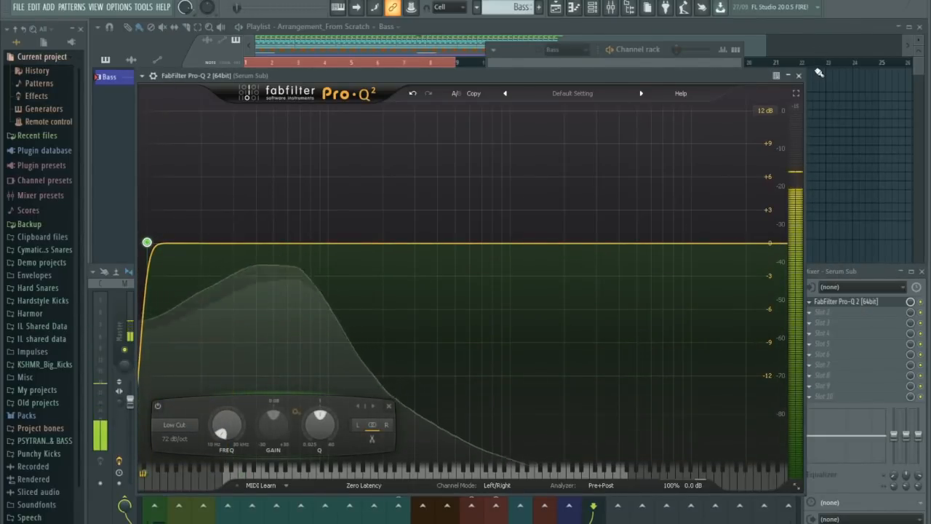
left_click(799, 75)
Add PSP VintageWarmer2 after the EQ on Serum Sub and listen to its effect.
left_click(810, 312)
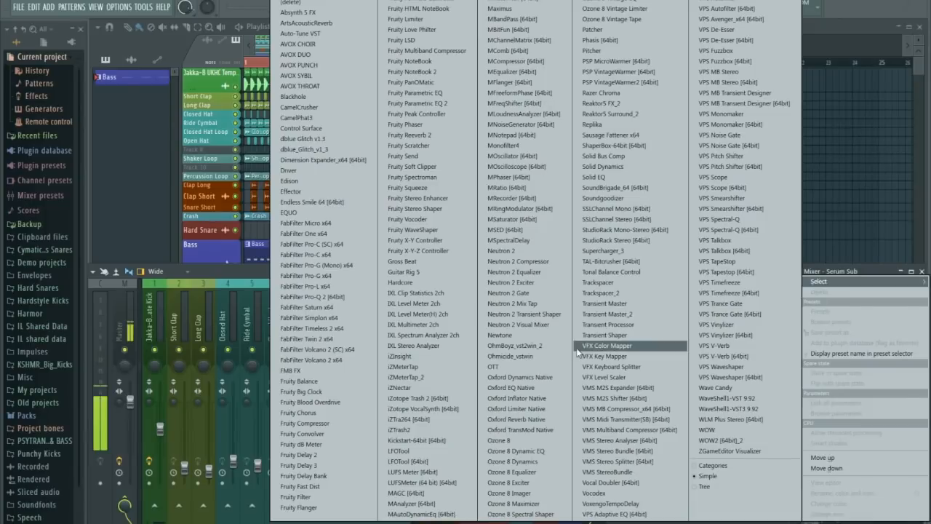
left_click(639, 83)
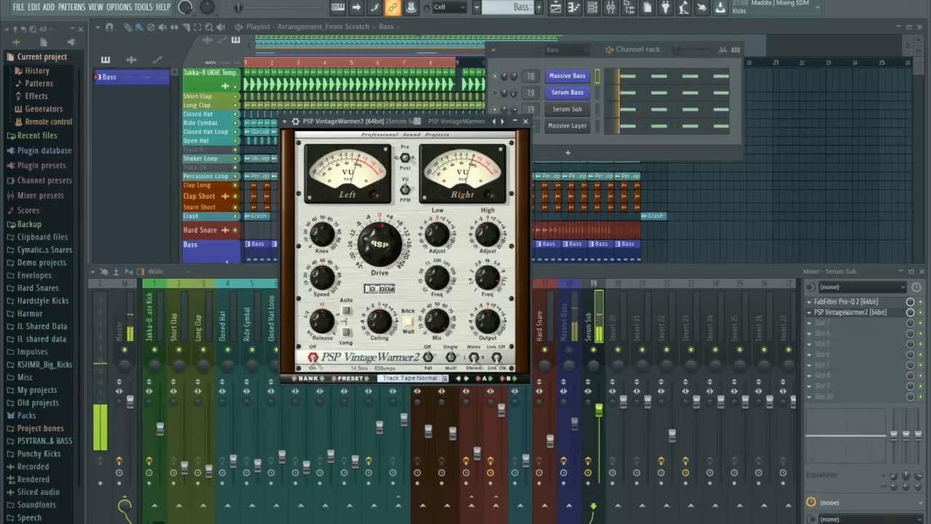
key("space")
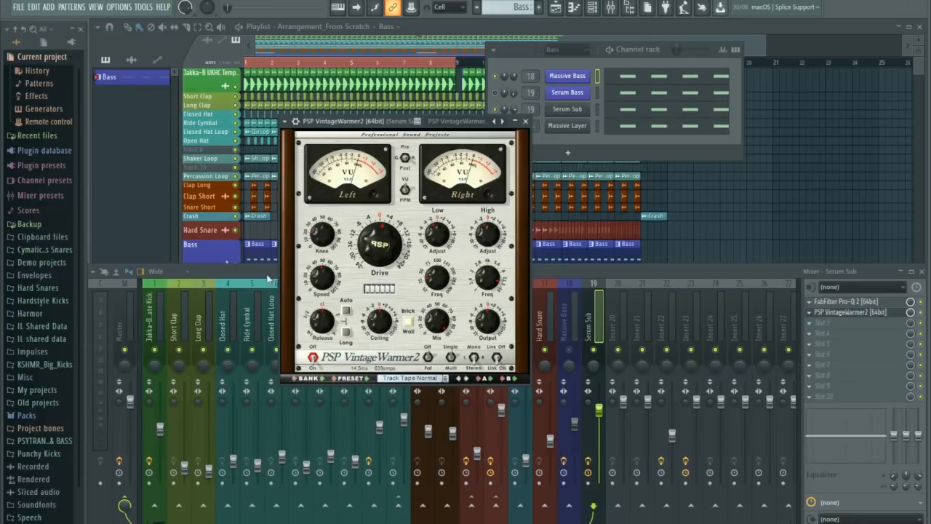
Open VPS Scope on the Master track and examine the Serum Sub's spectrum during playback.
left_click(122, 329)
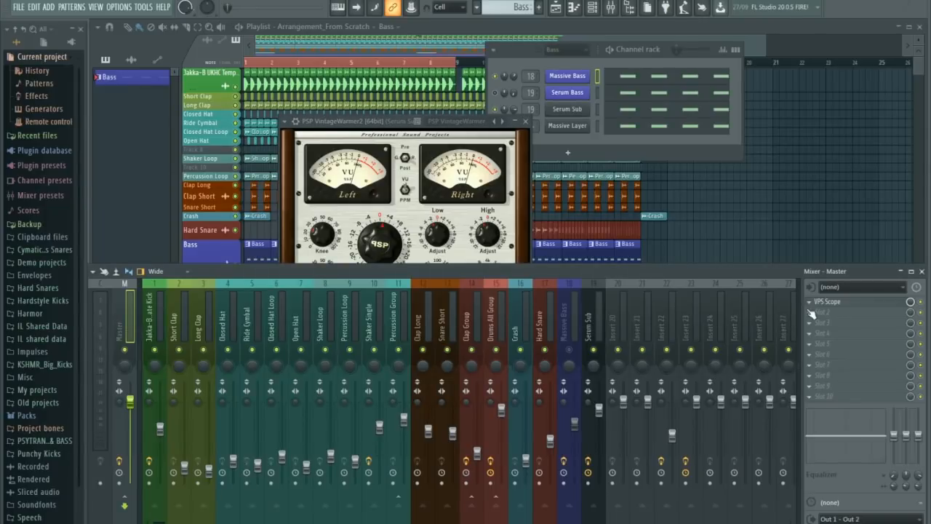
left_click(825, 303)
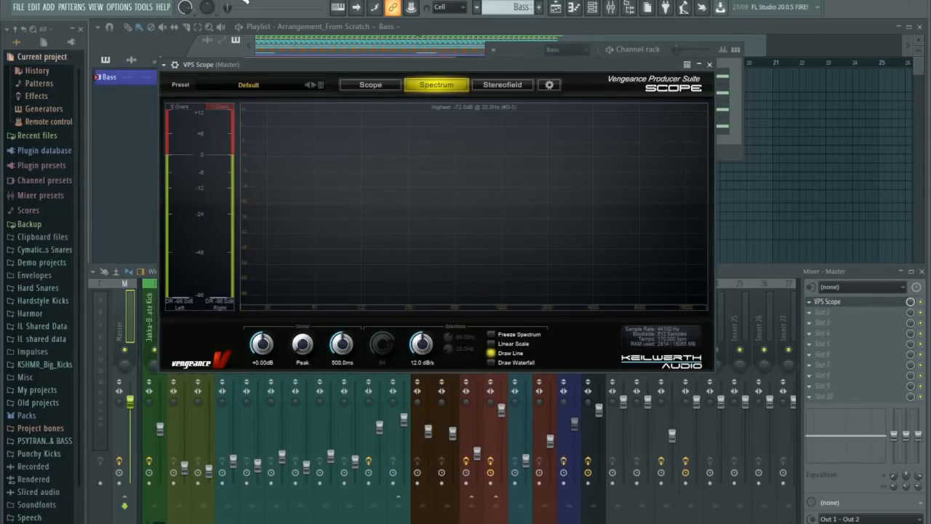
key("space")
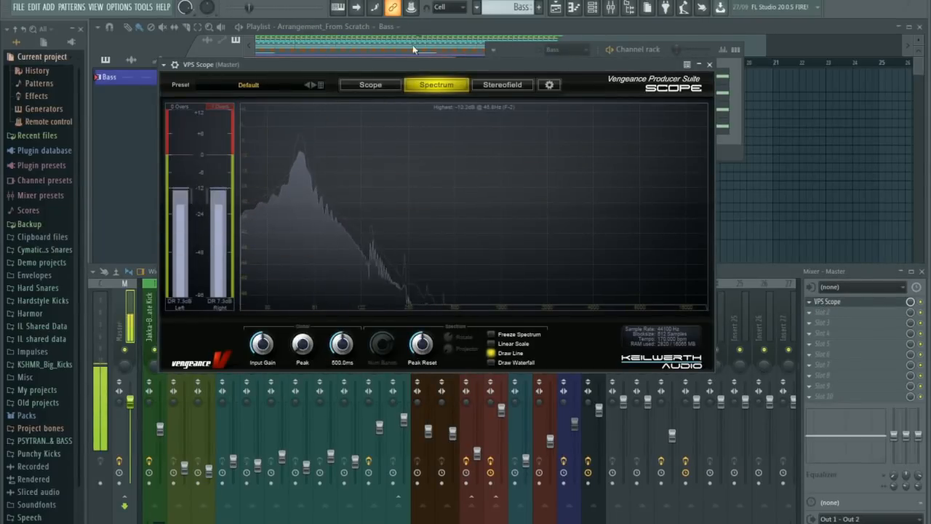
left_click_drag(415, 65, 358, 175)
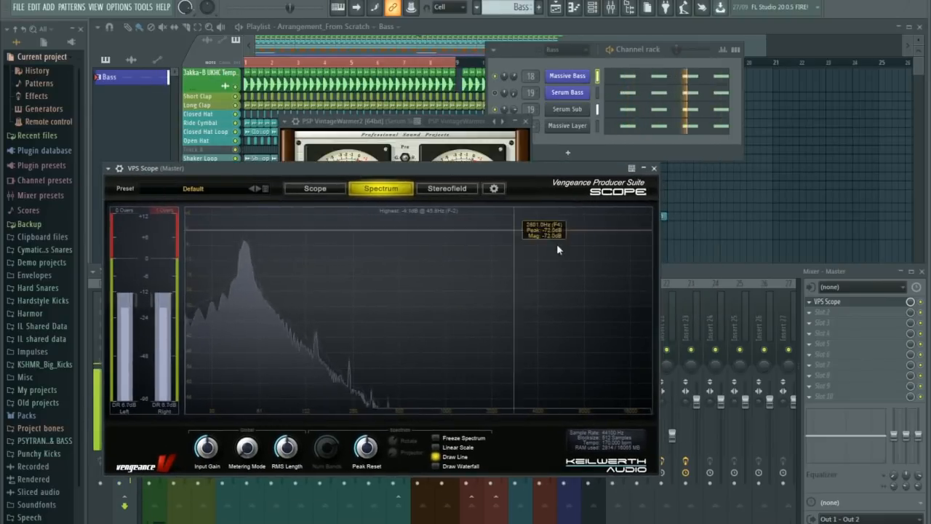
Arrange VPS Scope and the mixer so both are visible, and unmute the Massive Bass track to compare the combined spectrum.
left_click(713, 272)
left_click_drag(420, 173, 393, 60)
left_click(567, 361)
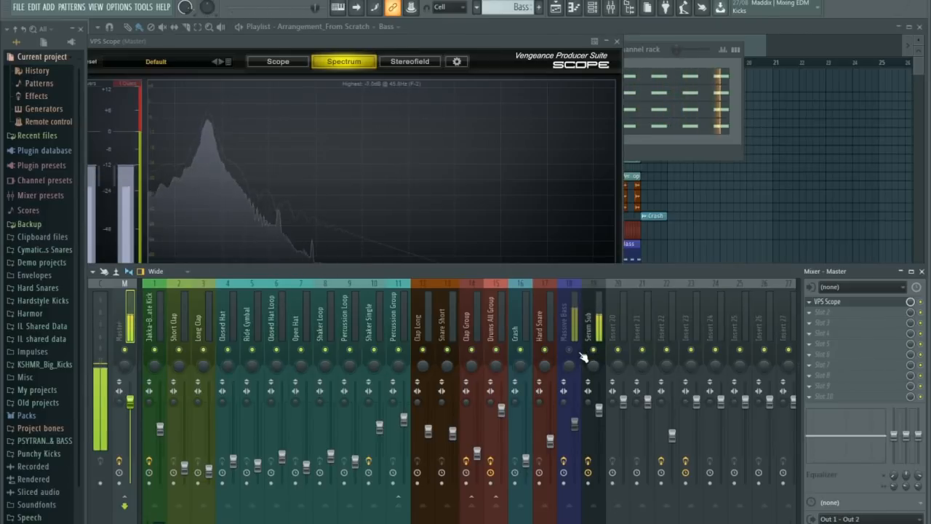
left_click(570, 352)
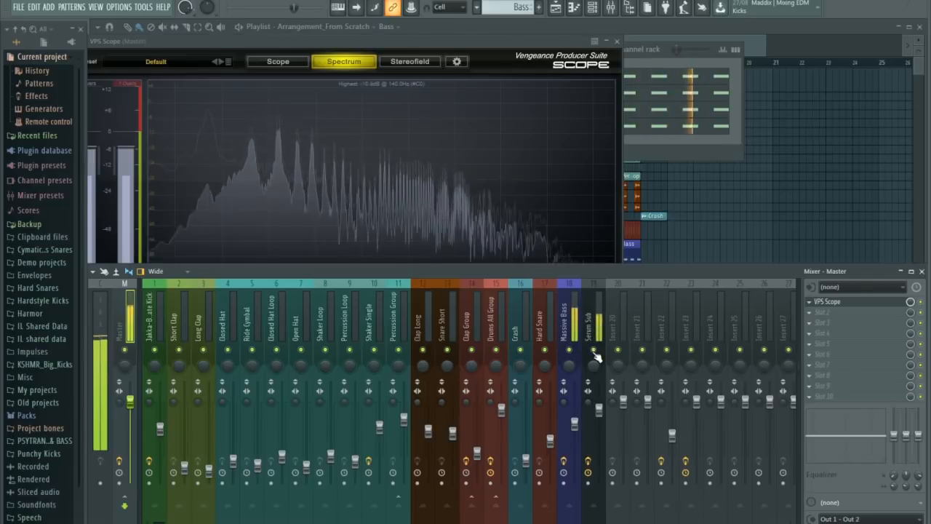
Stop playback and lower the Massive Bass fader slightly.
key("space")
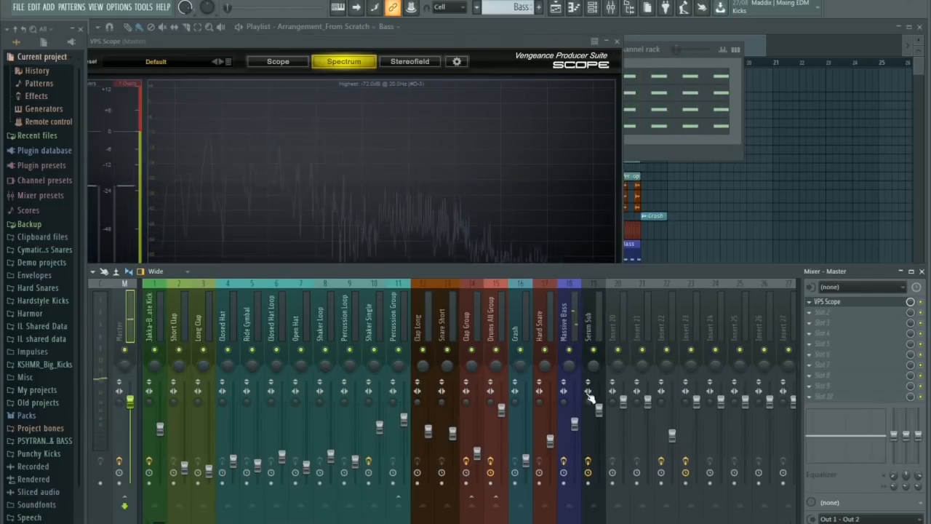
left_click(575, 429)
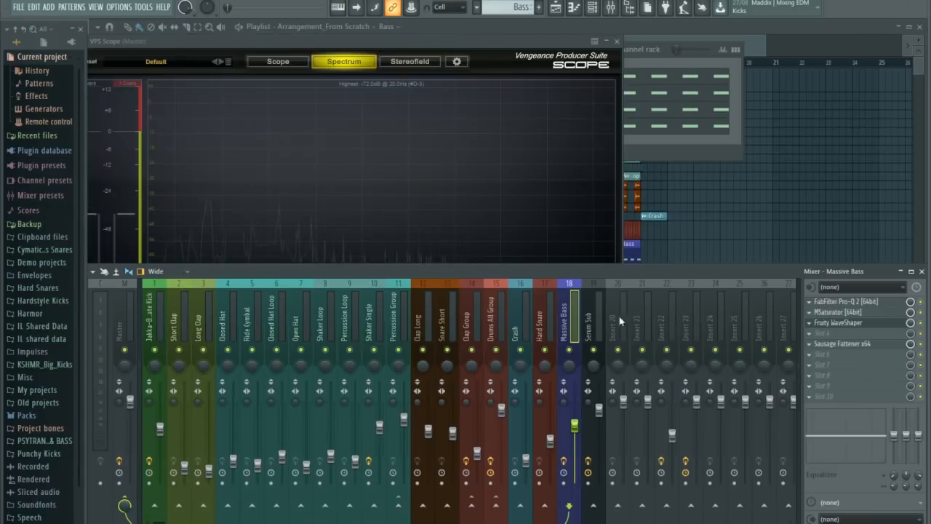
Fine-tune PSP VintageWarmer2 on Serum Sub while listening to the sub with Massive Bass muted.
left_click(592, 328)
key("space")
left_click(837, 312)
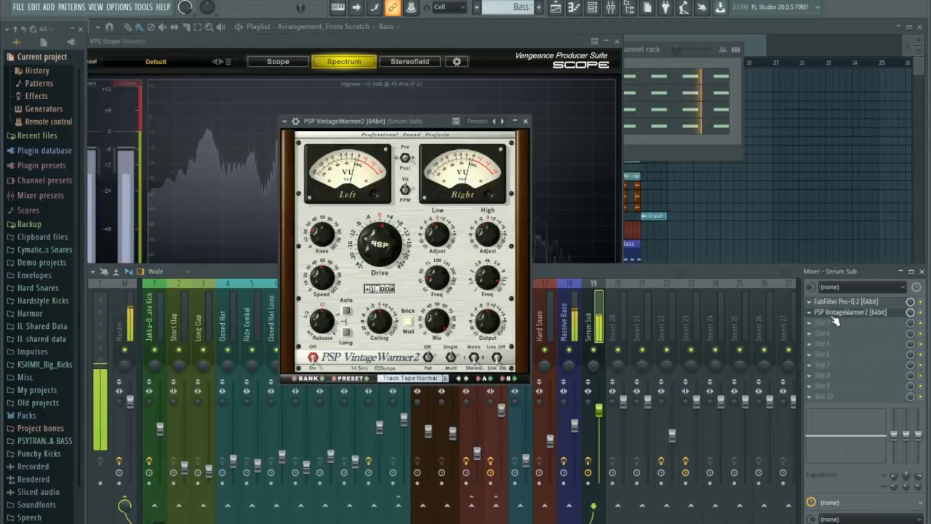
left_click(567, 350)
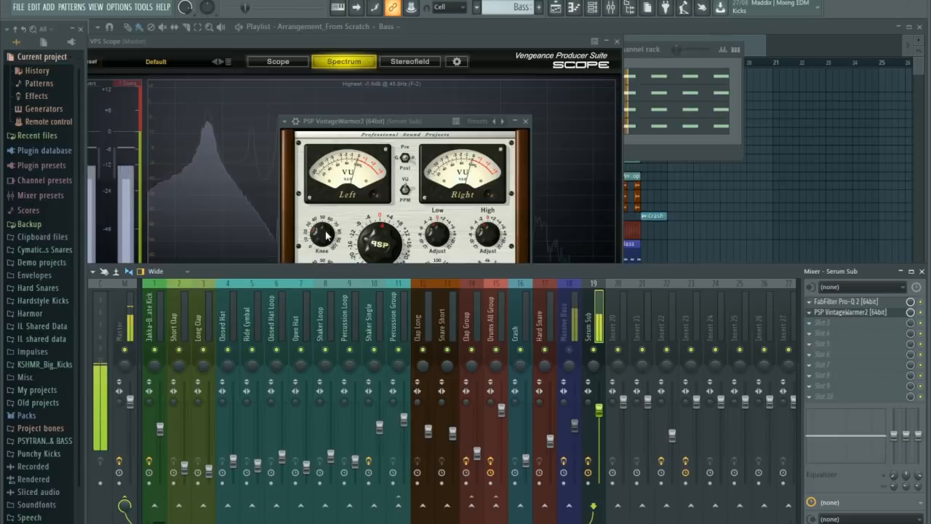
left_click(323, 234)
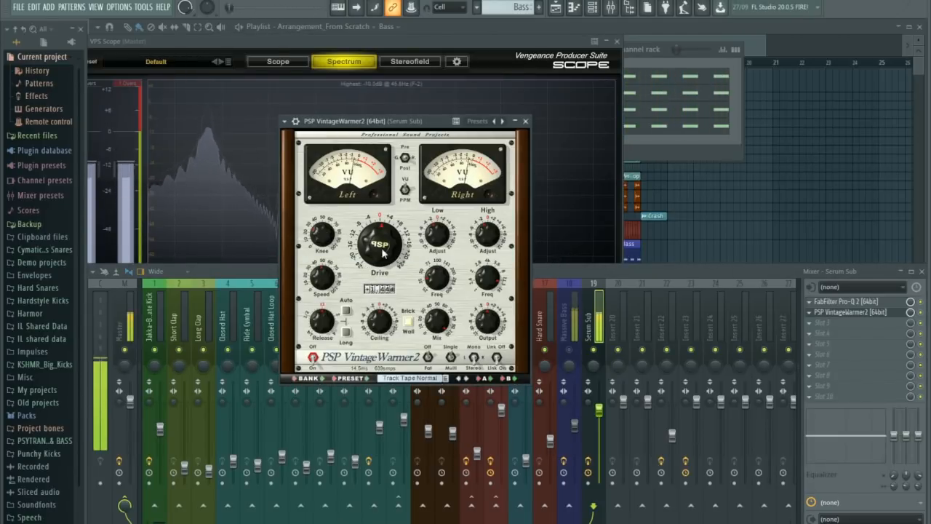
left_click(524, 123)
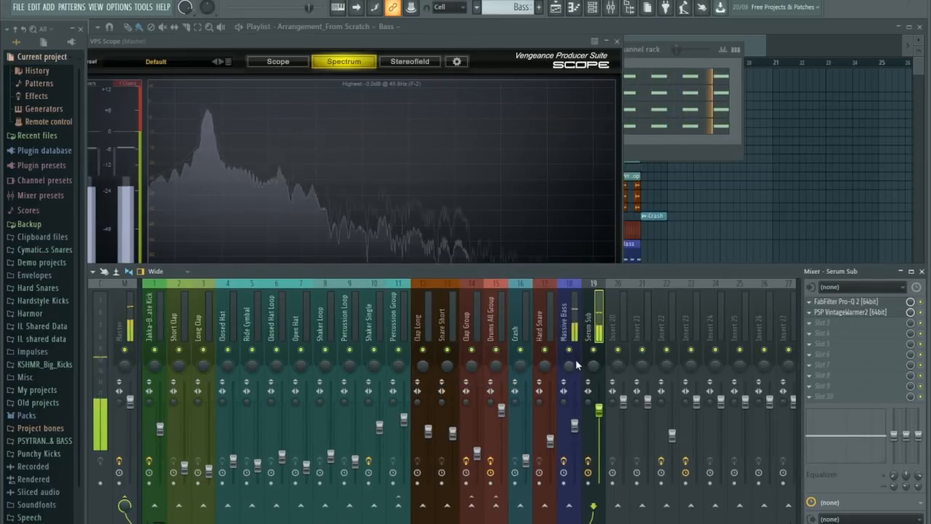
Close VPS Scope, solo the kick and Bass tracks in the playlist, and play them together.
left_click(616, 44)
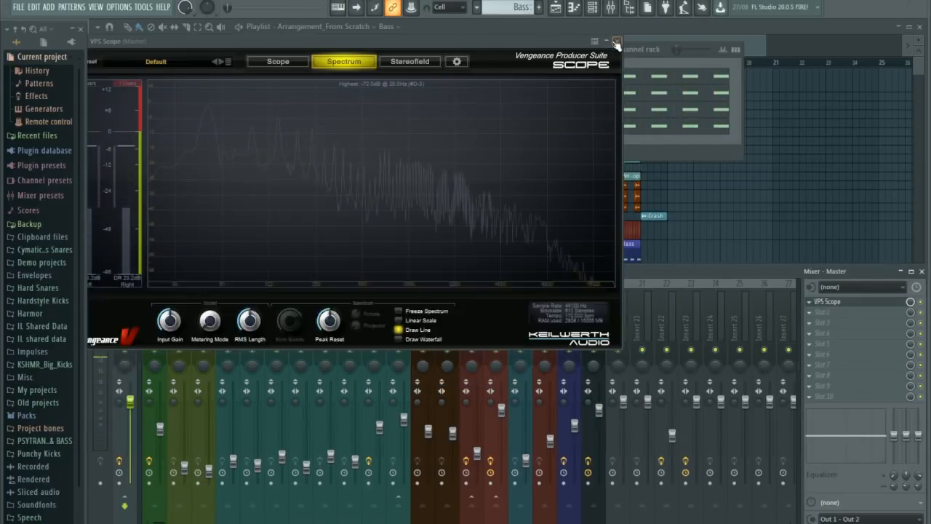
left_click(616, 42)
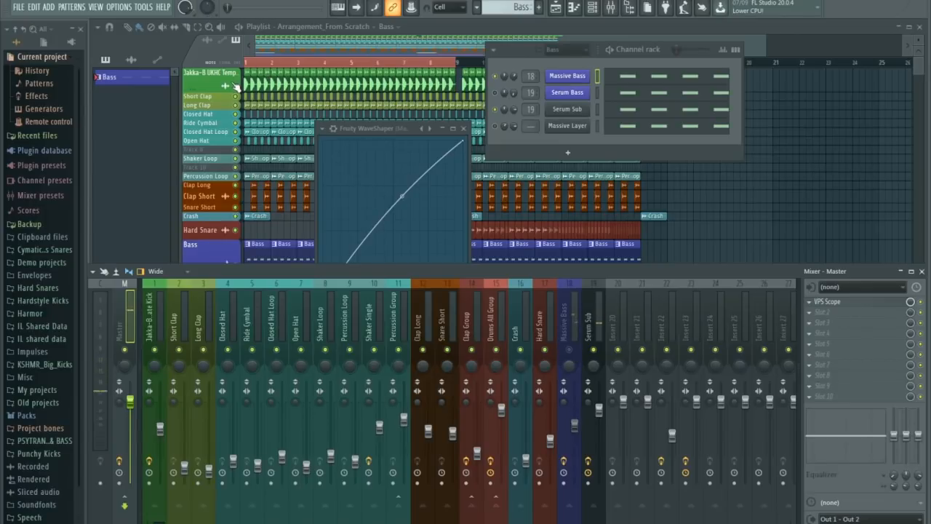
right_click(235, 86)
left_click(235, 266)
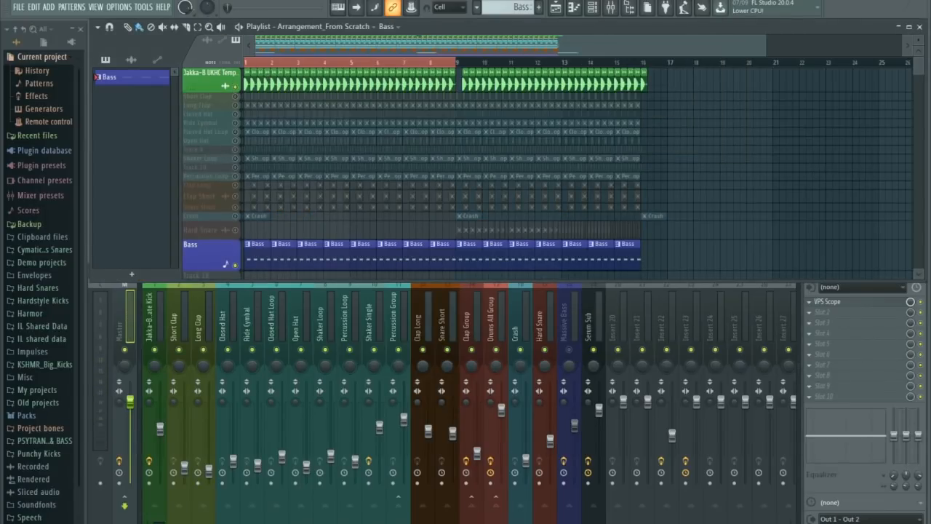
key("space")
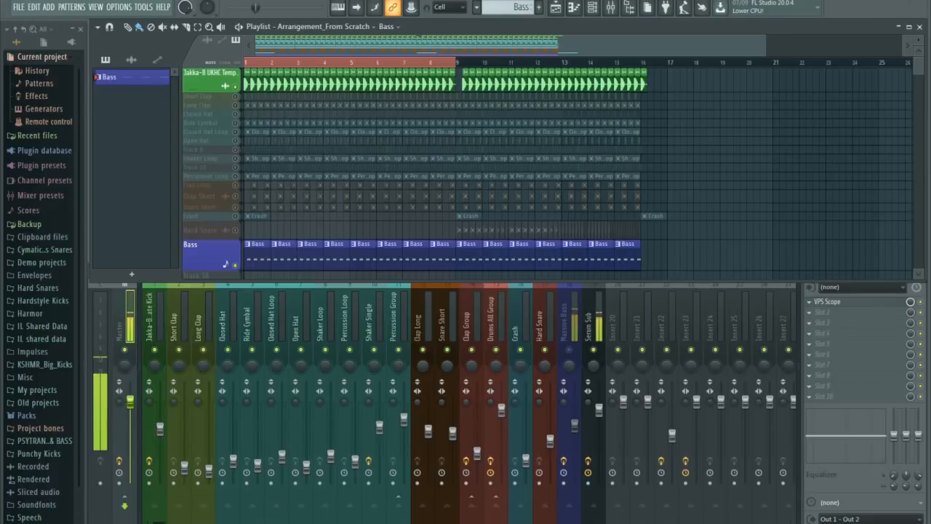
Lower the Serum Sub fader against the kick, unmute Massive Bass, and lower its level too.
left_click(601, 406)
left_click_drag(599, 413, 598, 418)
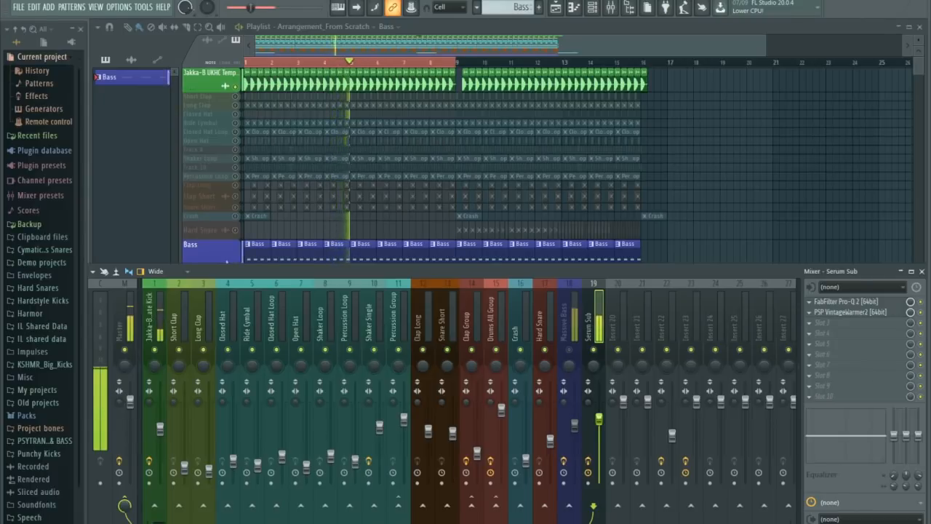
left_click(570, 350)
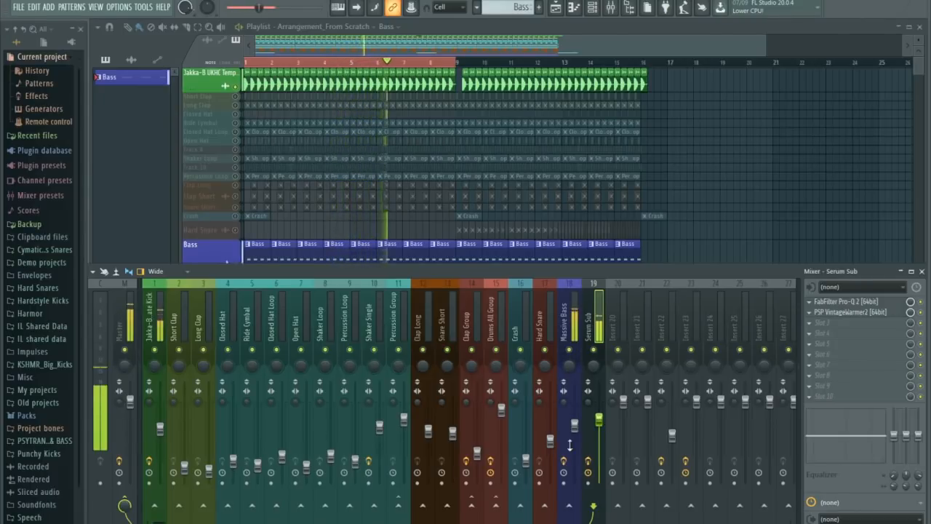
left_click(570, 445)
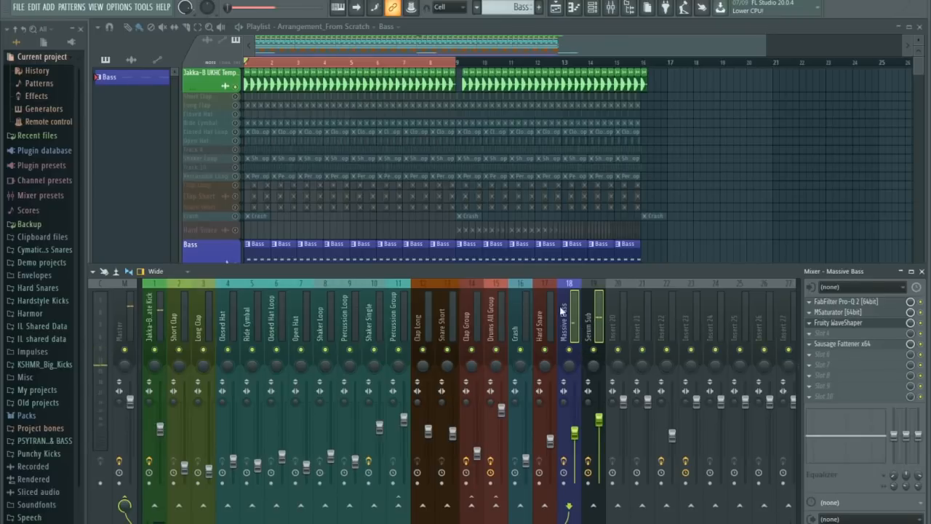
Route Massive Bass and Serum Sub to mixer Insert 20, rename it Bass Group and colour it blue.
right_click(616, 333)
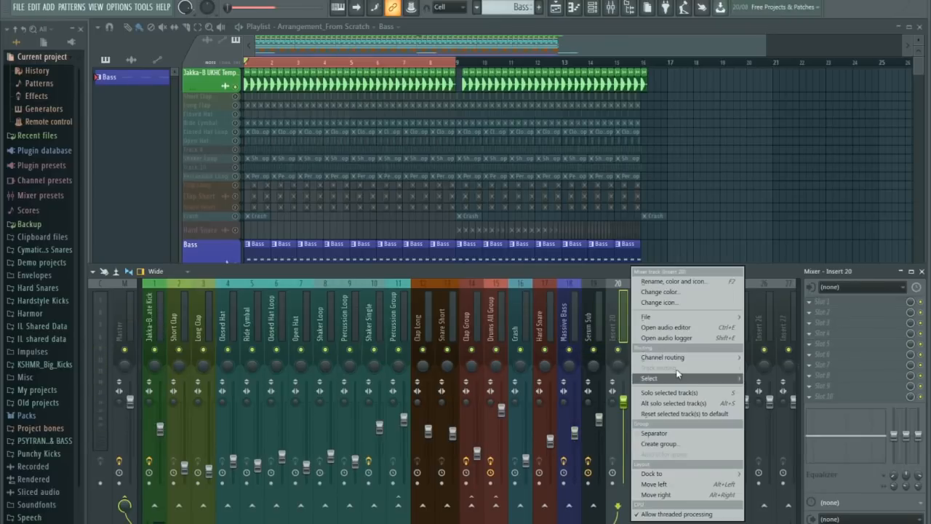
mouse_move(627, 358)
left_click(580, 357)
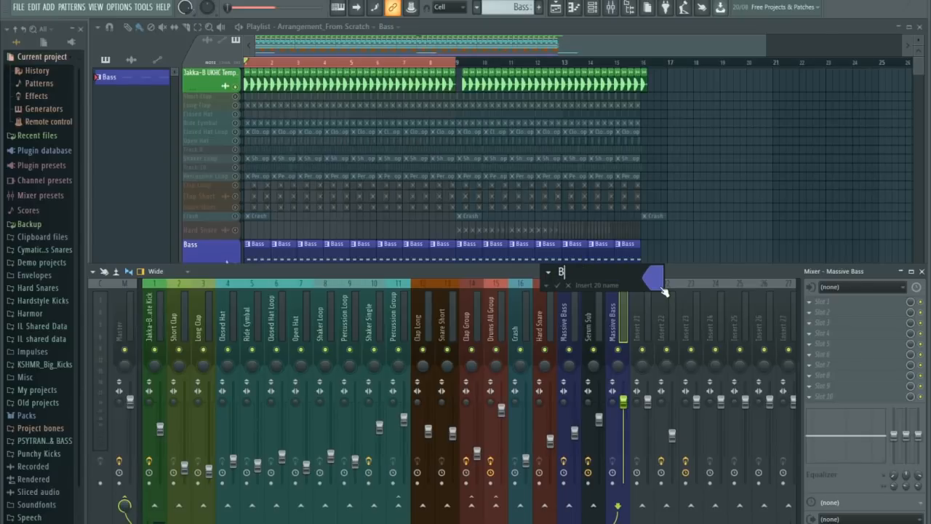
type("Bass Group")
key("Return")
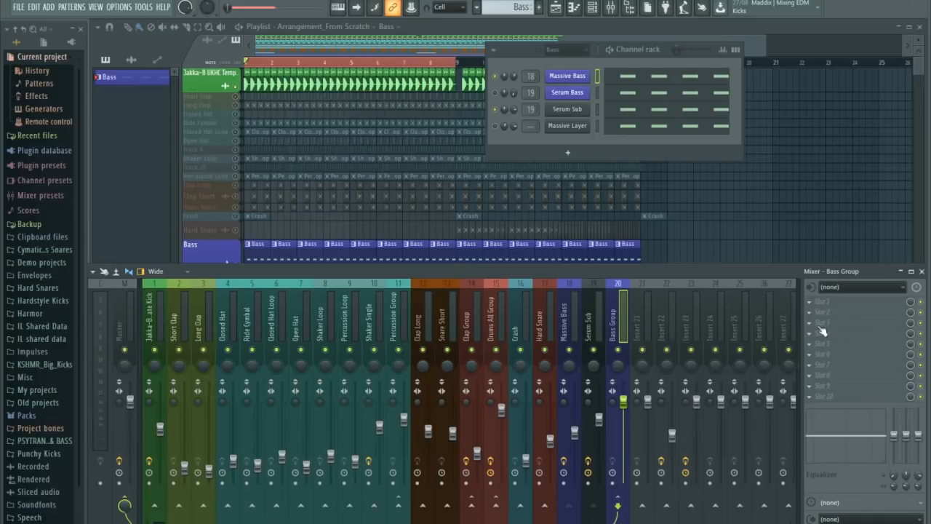
Add OTT to slot 4 of the Bass Group and move its window clear of the playlist.
left_click(812, 335)
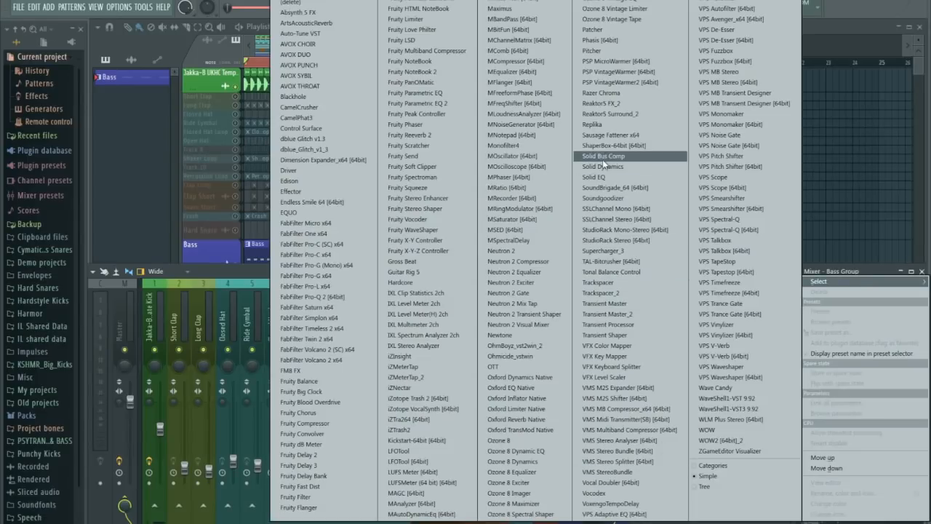
left_click(513, 366)
left_click_drag(163, 152, 577, 131)
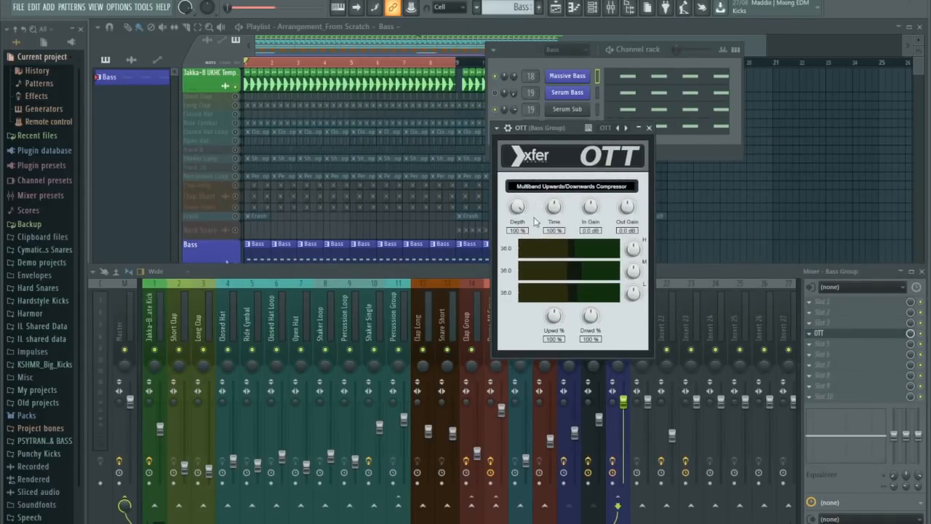
Set OTT's depth to 17% and reduce its downward compression during playback, comparing the sound with the effect bypassed.
left_click_drag(518, 209, 527, 284)
key("space")
left_click_drag(590, 315, 591, 336)
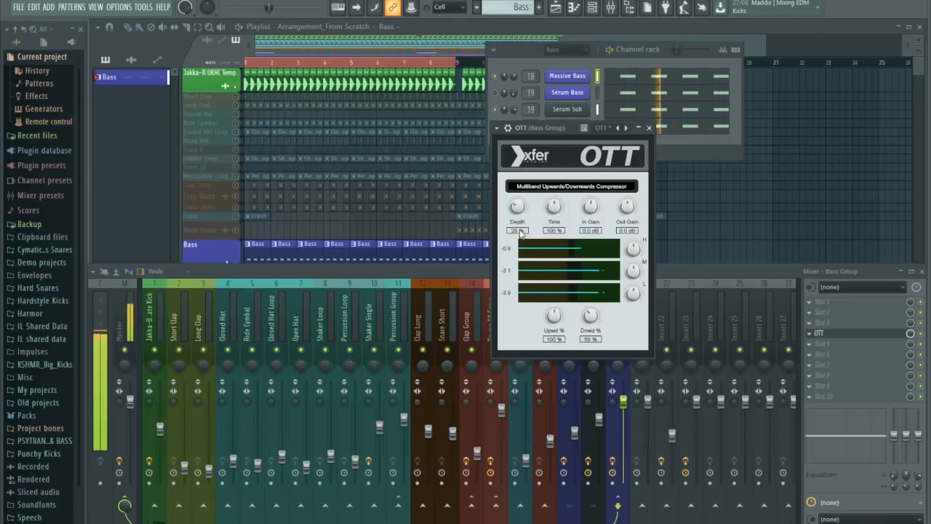
left_click_drag(516, 207, 517, 217)
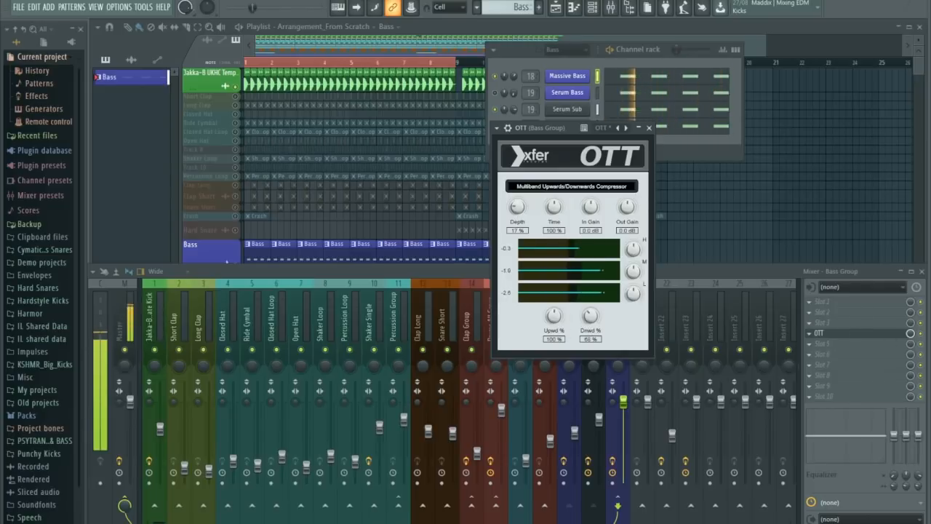
left_click(925, 340)
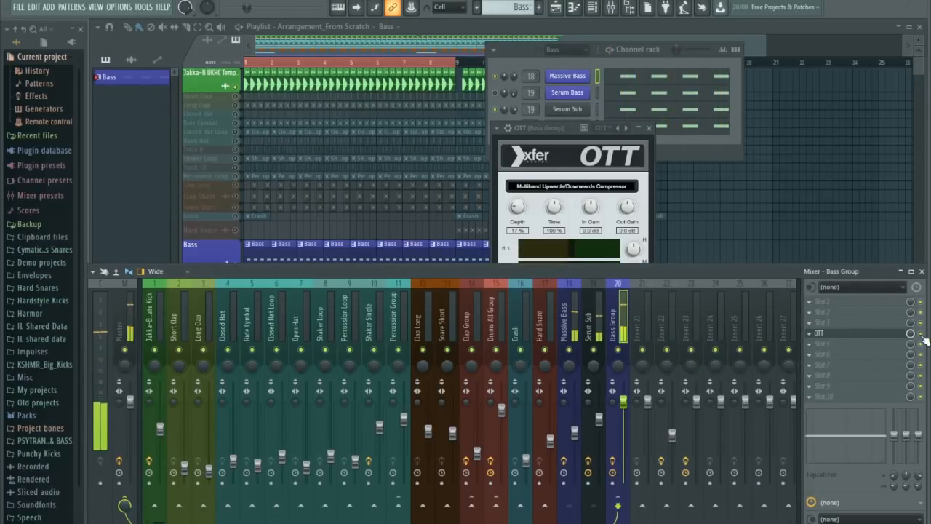
left_click_drag(565, 131, 413, 107)
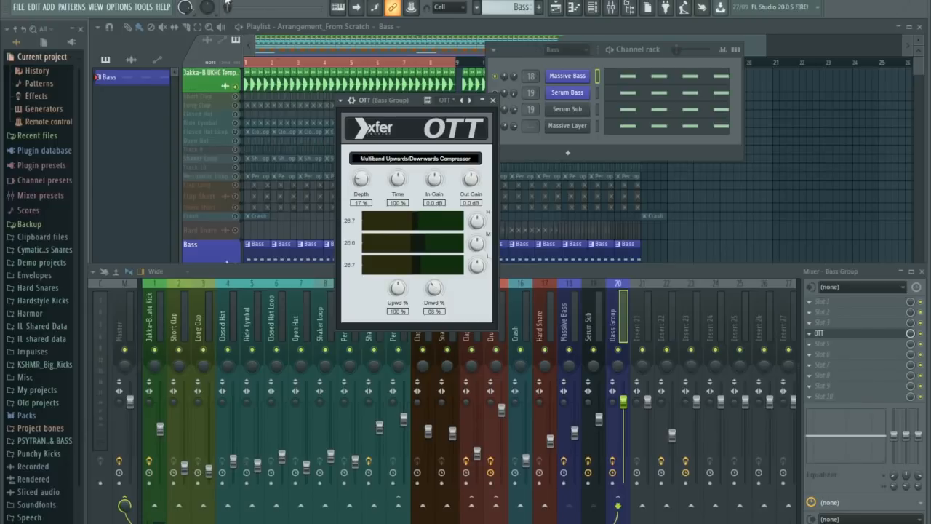
Play the kick and bass and lower the Bass Group and Massive Bass faders slightly to balance them.
key("space")
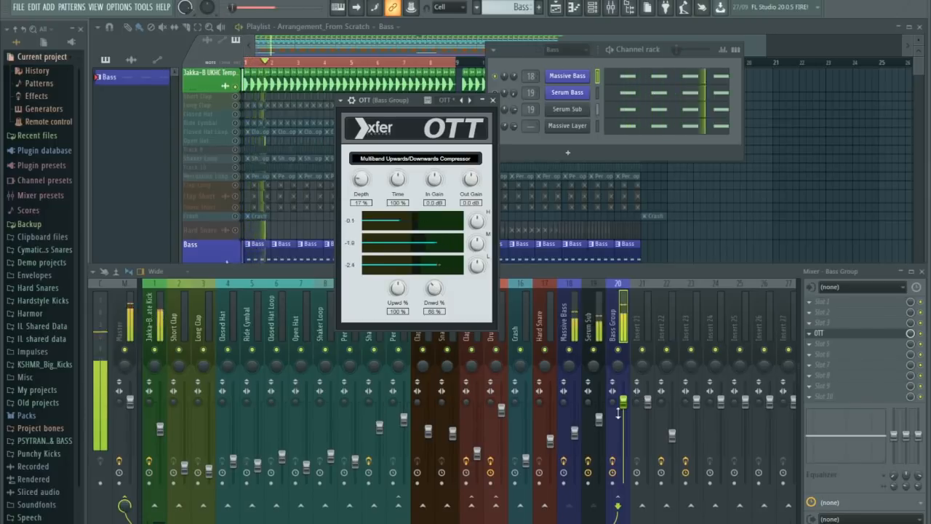
left_click(623, 411)
left_click(575, 435)
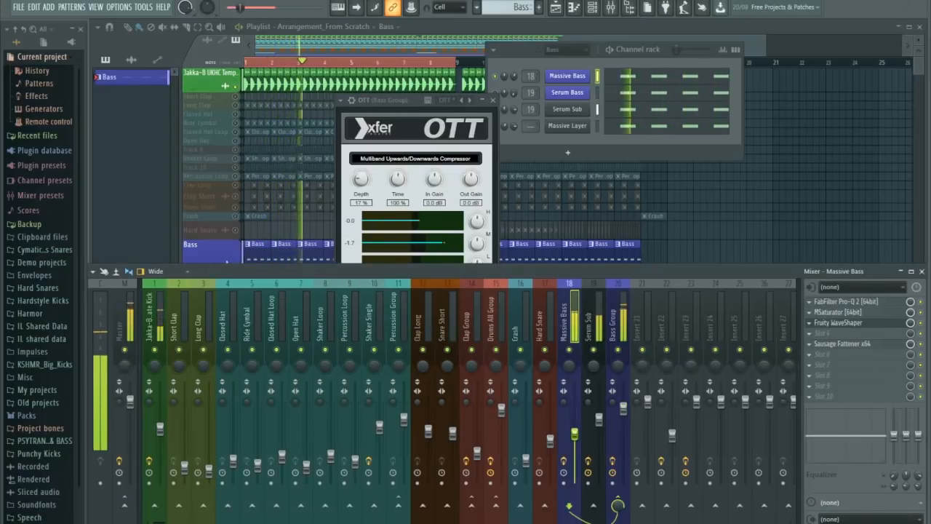
left_click_drag(623, 409, 623, 411)
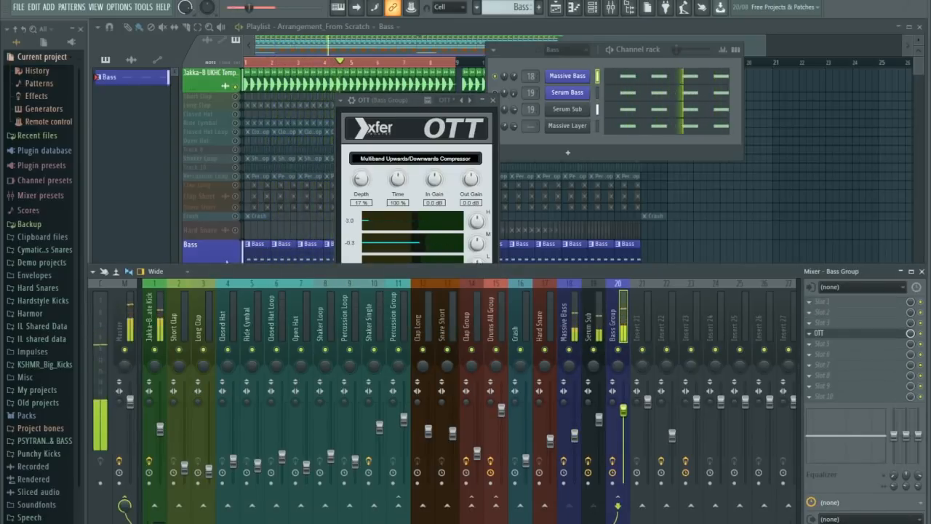
Unsolo the playlist tracks and fine-tune the Bass Group and Massive Bass levels against the full drum mix.
left_click(235, 245)
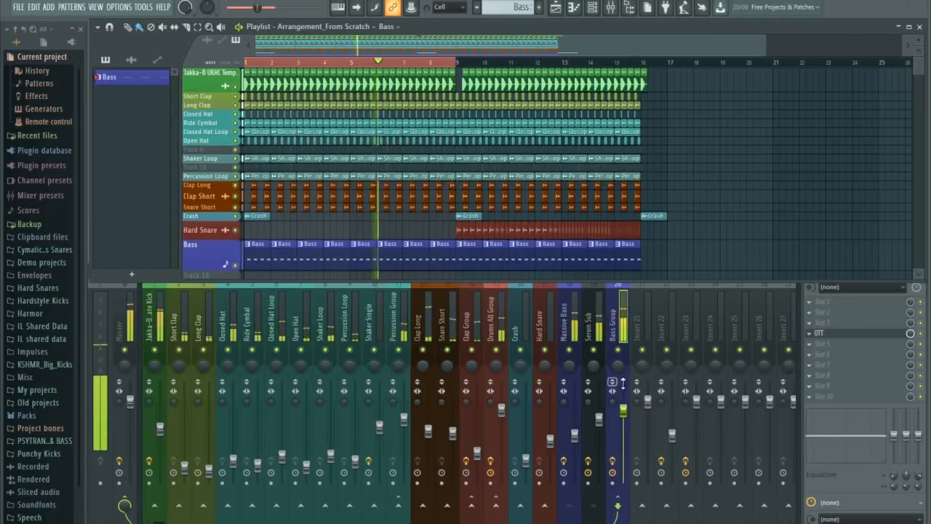
left_click(624, 411)
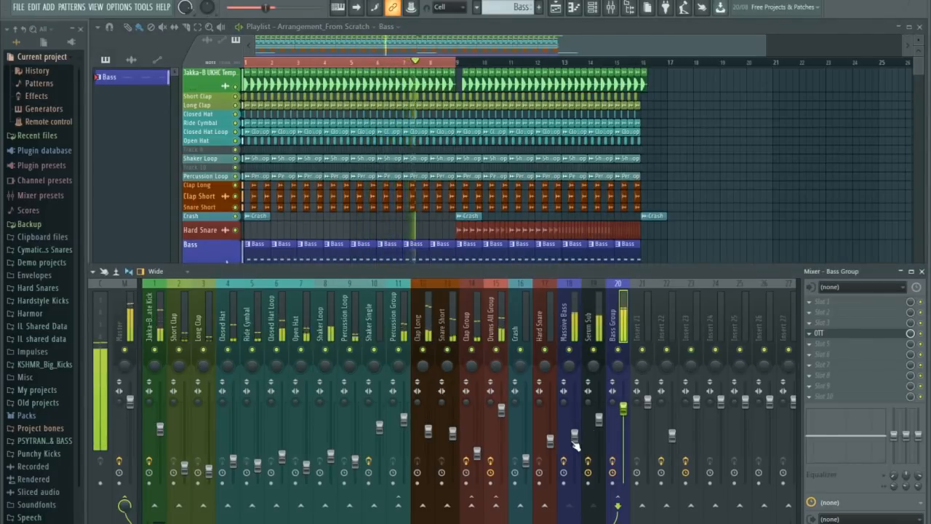
left_click(574, 435)
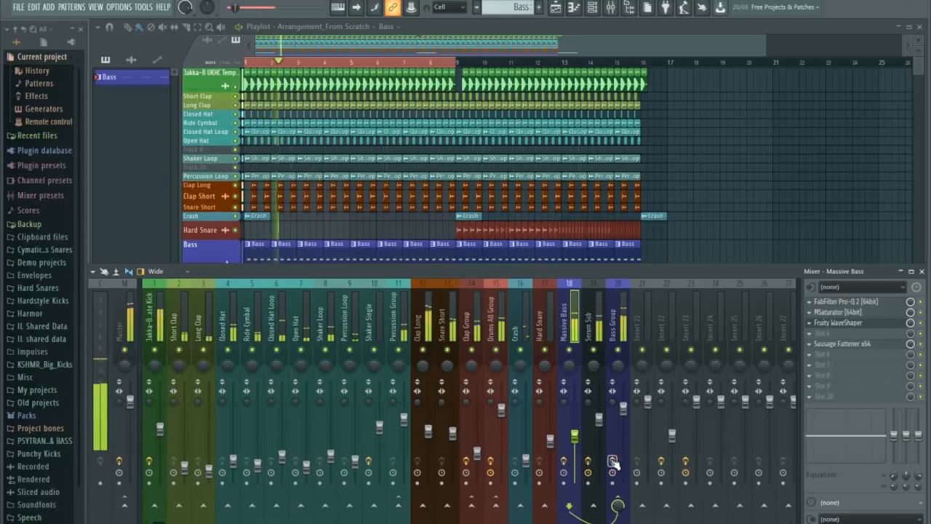
key("space")
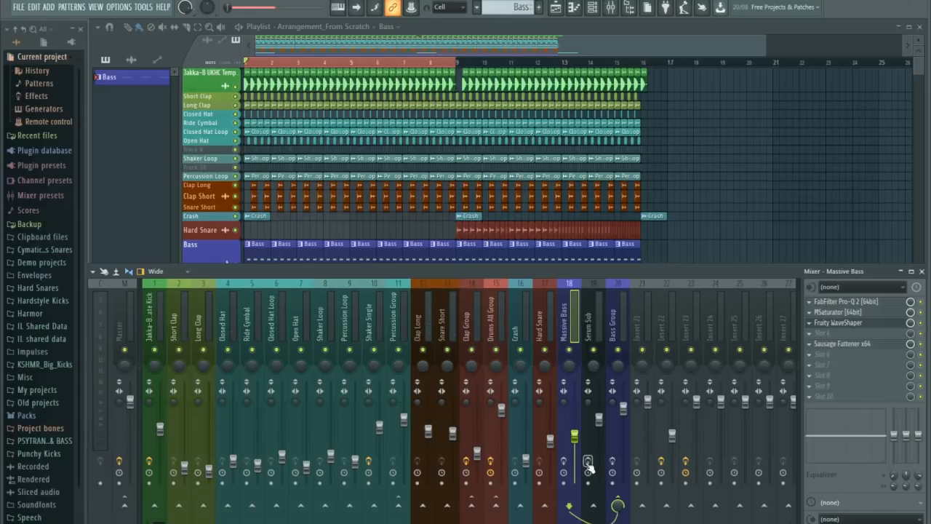
Add a second FabFilter Pro-Q 2 to slot 6 of Massive Bass, after Sausage Fattener.
key("space")
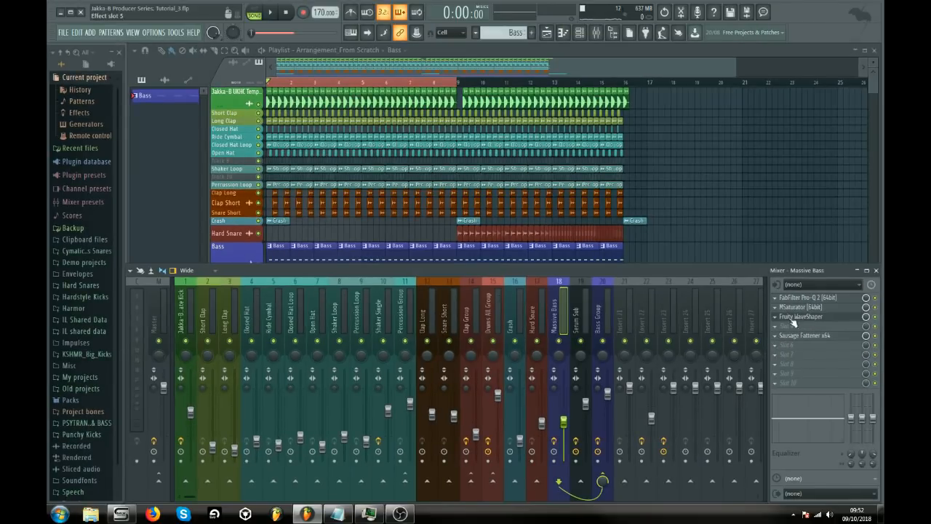
left_click(780, 350)
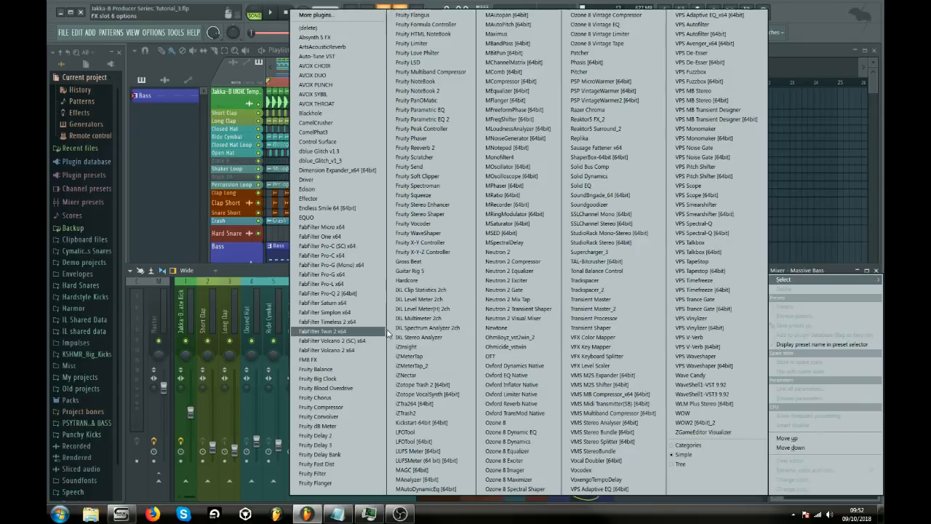
left_click(354, 301)
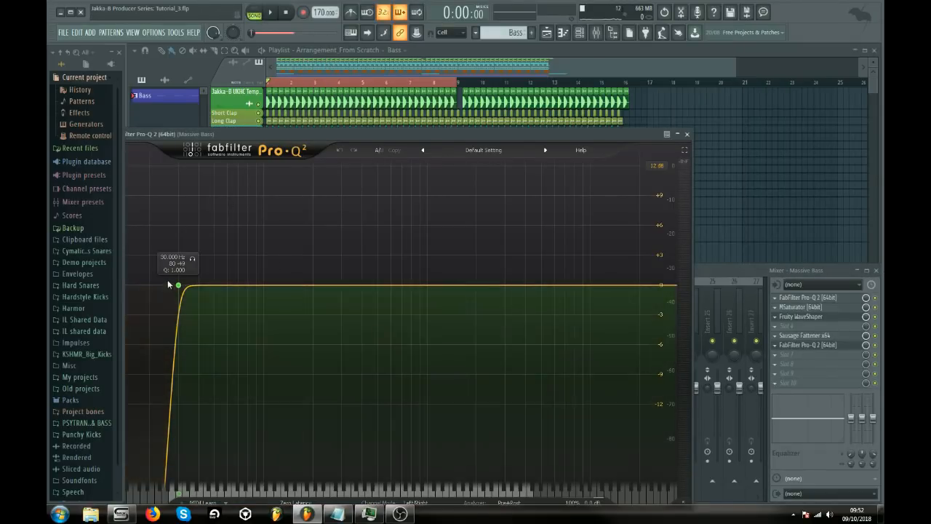
Raise the new EQ's 72 dB/oct low cut to about 98 Hz with a Q of about 0.5 during playback.
left_click(270, 12)
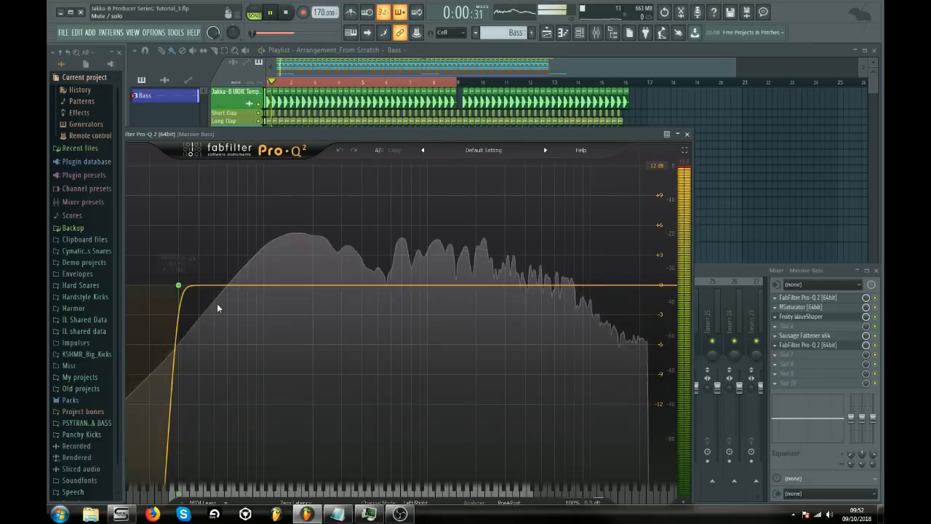
left_click_drag(178, 286, 263, 336)
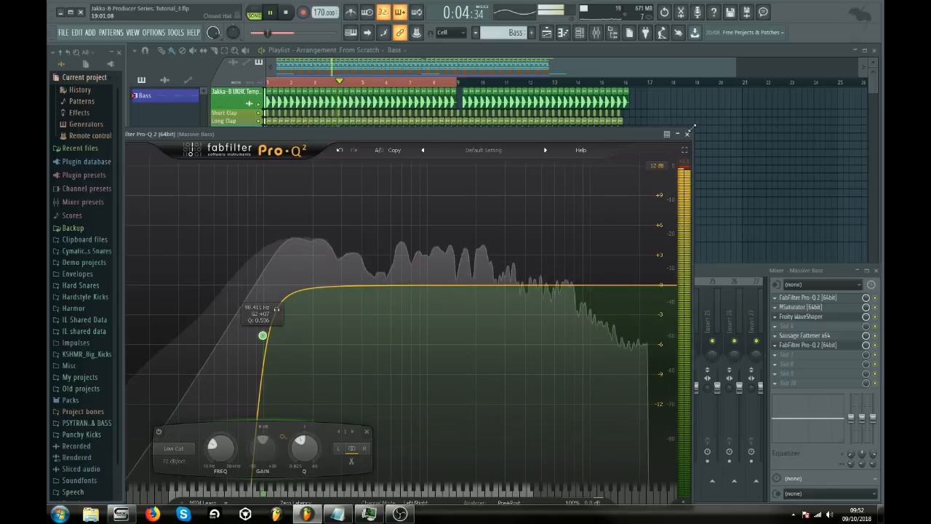
key("space")
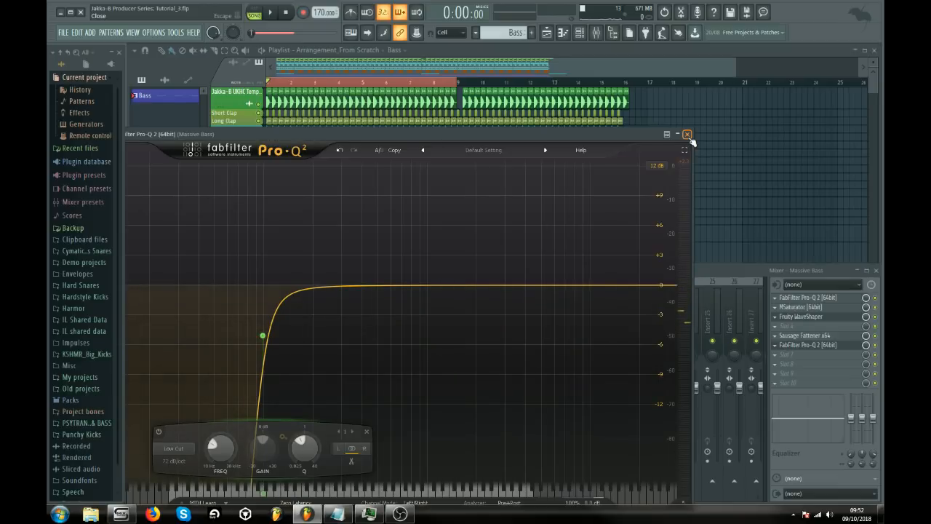
Close the EQ and shift the Massive Bass, Serum Sub and Bass Group mixer tracks along by one, freeing insert 18.
left_click(687, 134)
key("space")
key("space")
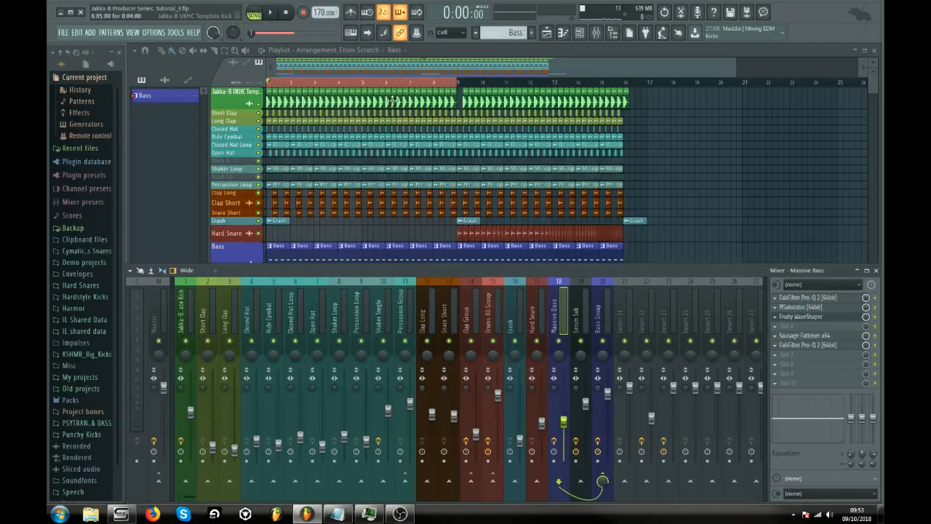
key("F6")
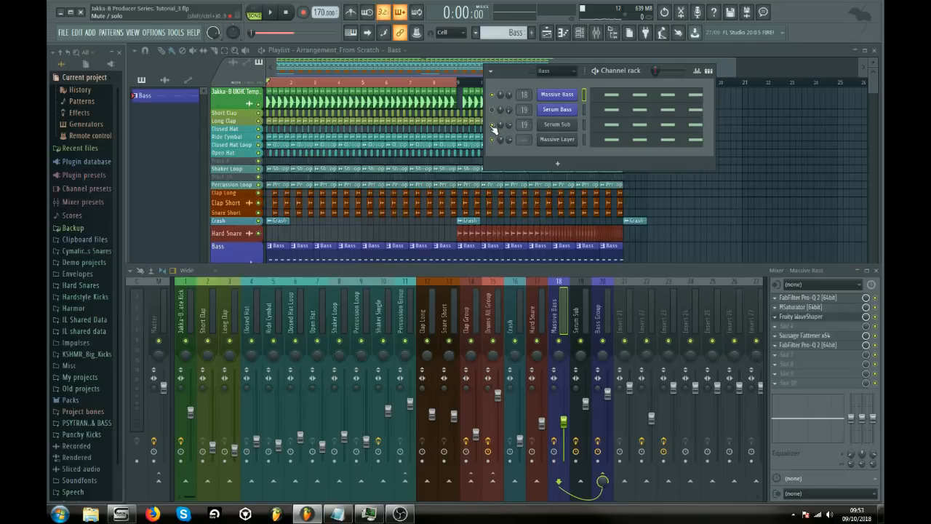
left_click_drag(587, 312, 619, 315)
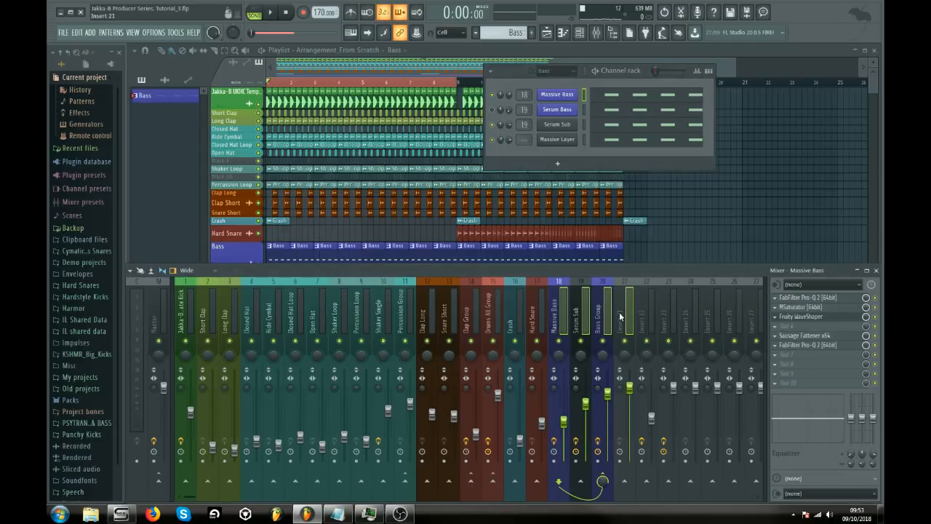
key("alt+Right")
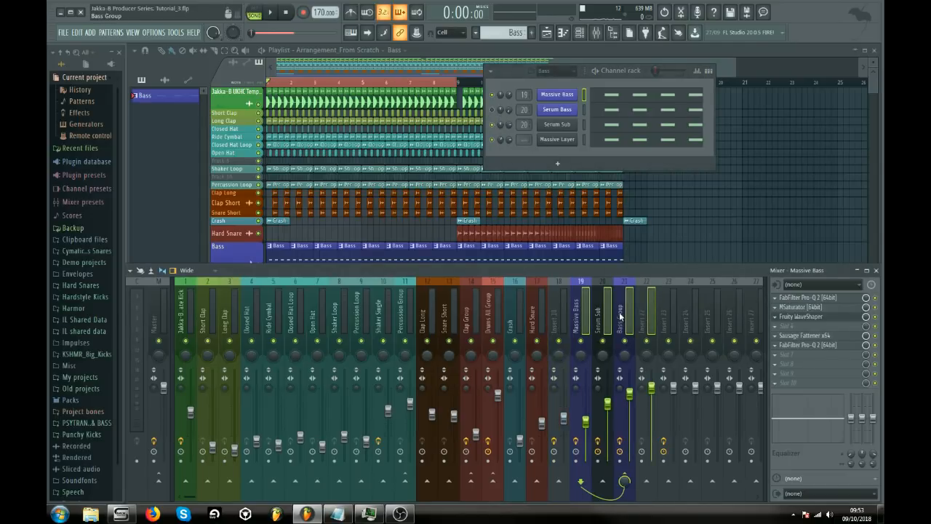
Route the Massive Layer channel to mixer insert 18 and name that mixer track Massive Layer.
left_click(583, 140)
right_click(560, 327)
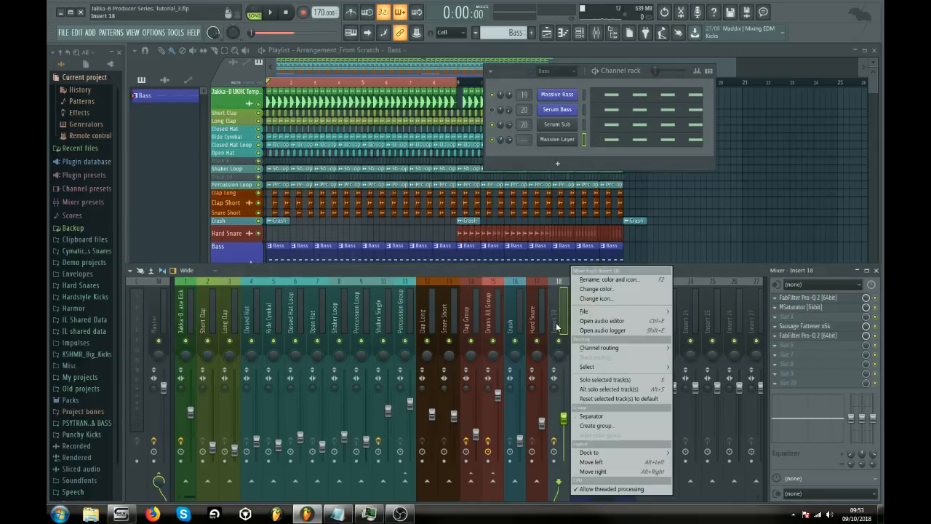
left_click(728, 351)
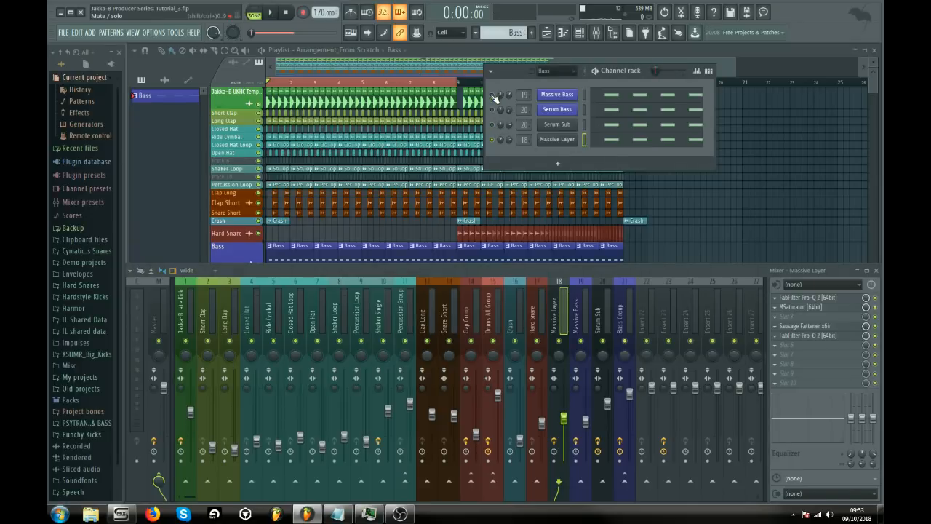
Switch playback to pattern mode, audition the Massive Layer with the other bass channels muted and open its Massive synth.
left_click(254, 12)
left_click(270, 13)
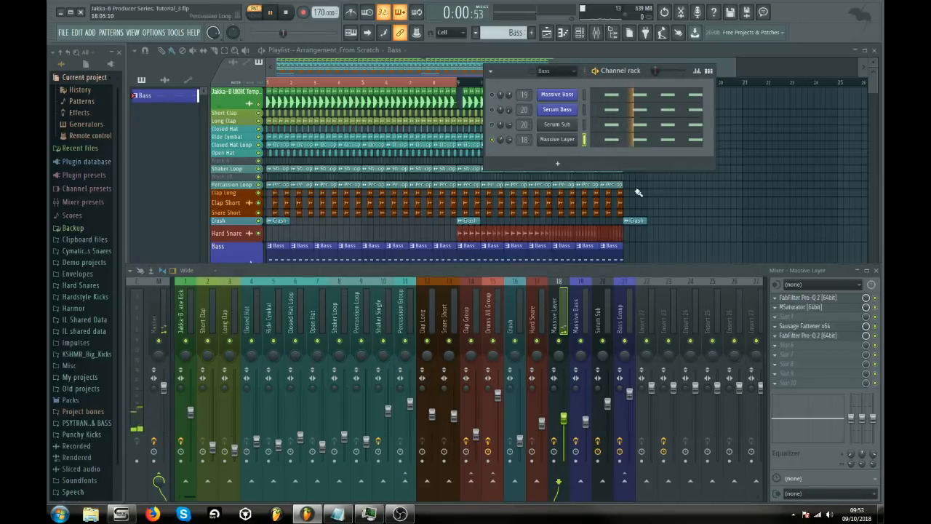
left_click(557, 139)
key("space")
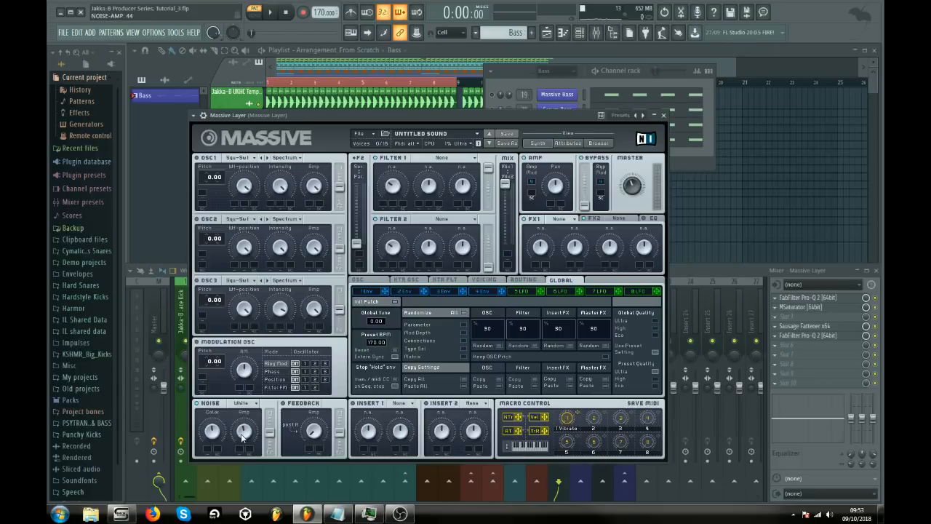
key("space")
left_click(686, 273)
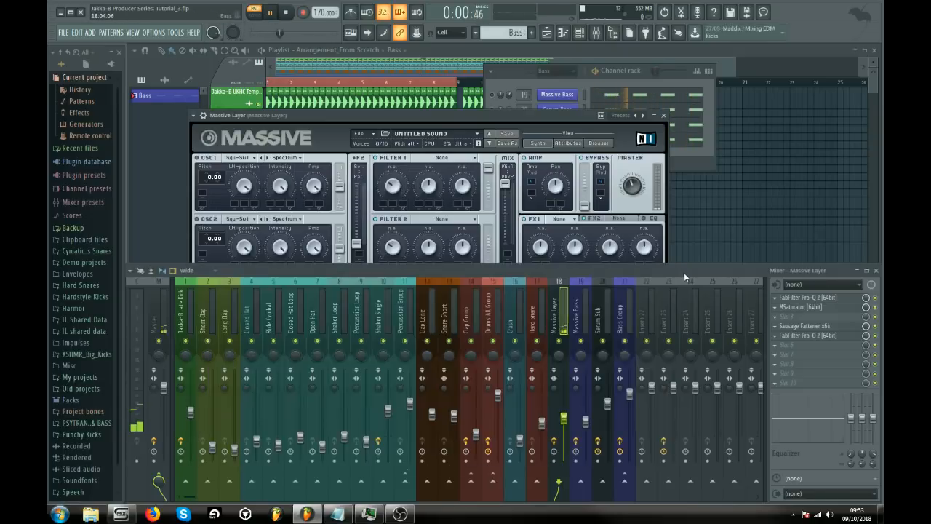
key("space")
Unmute Massive Bass and Serum Sub, and set the Massive Layer fader to about -12.4 dB while comparing with it muted.
left_click(498, 104)
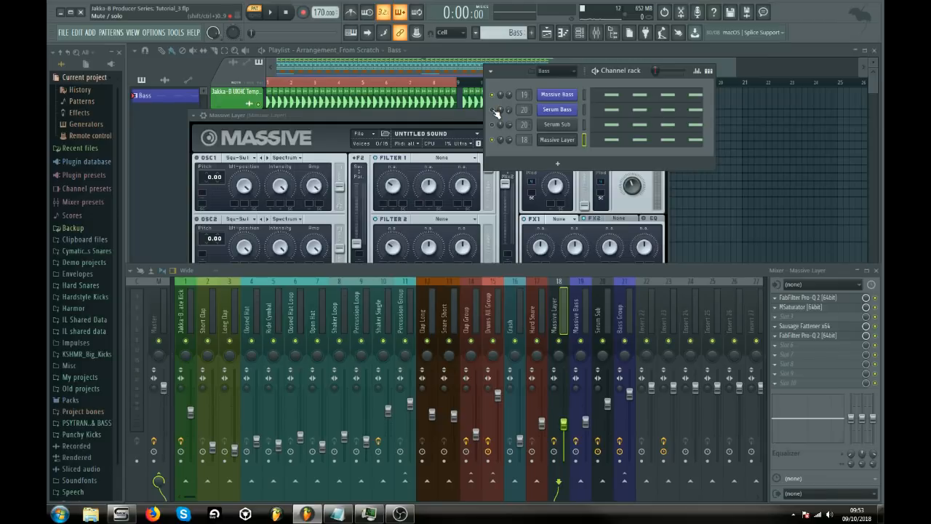
left_click(272, 14)
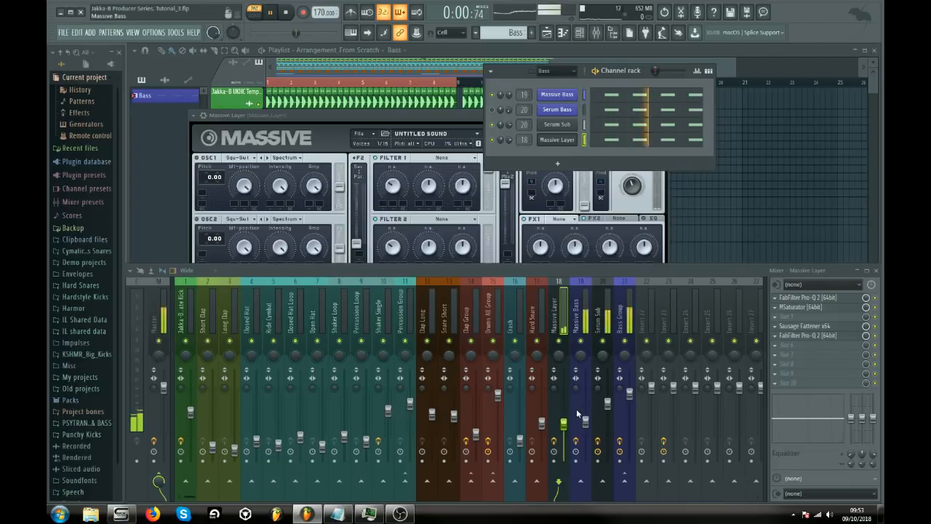
left_click_drag(563, 416, 563, 426)
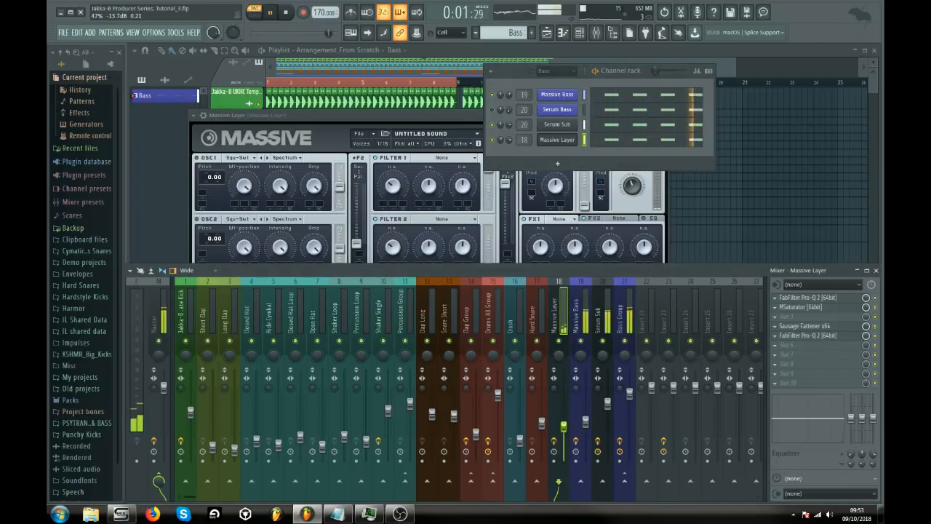
left_click(558, 342)
left_click(560, 342)
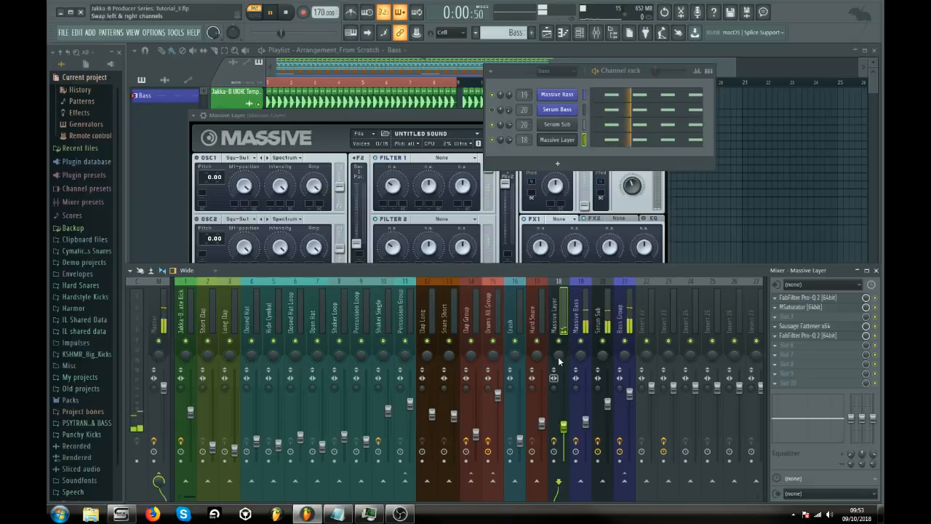
left_click_drag(563, 427, 564, 425)
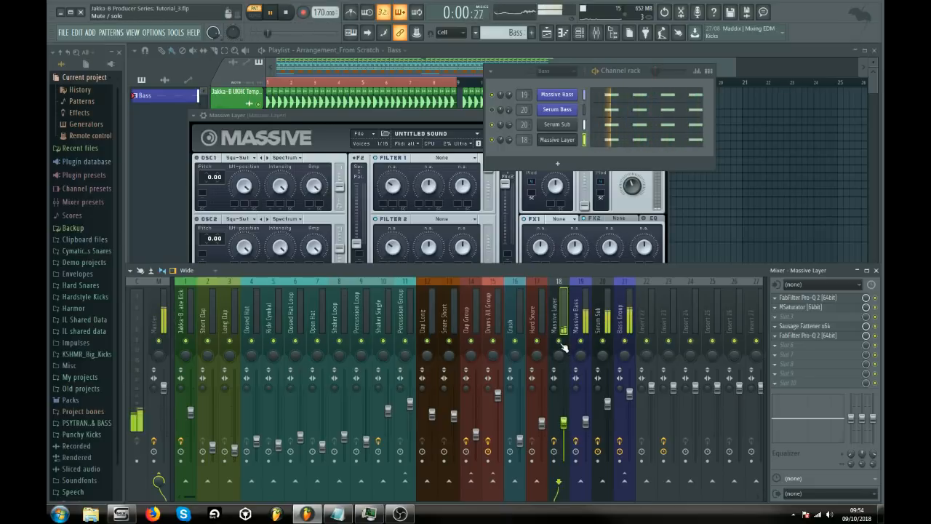
key("space")
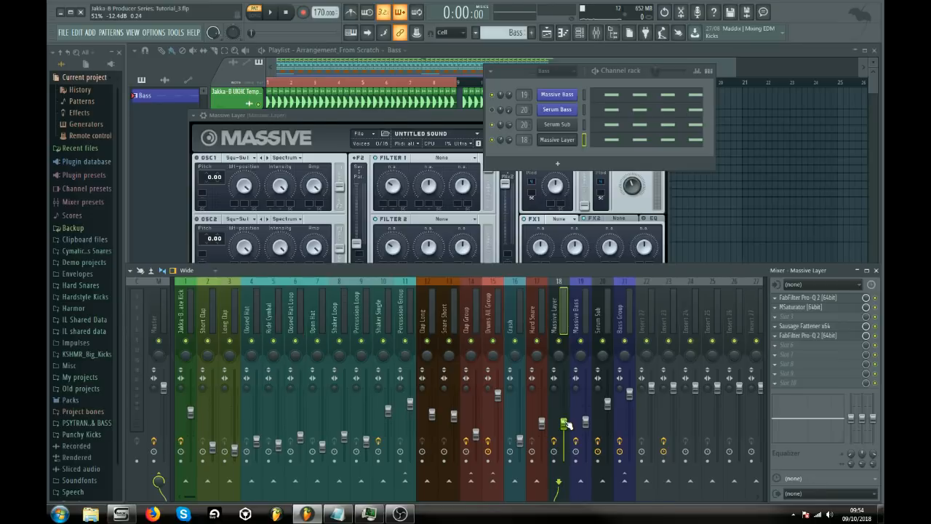
Lower the Massive Layer fader further in two small moves while the bass pattern plays.
key("space")
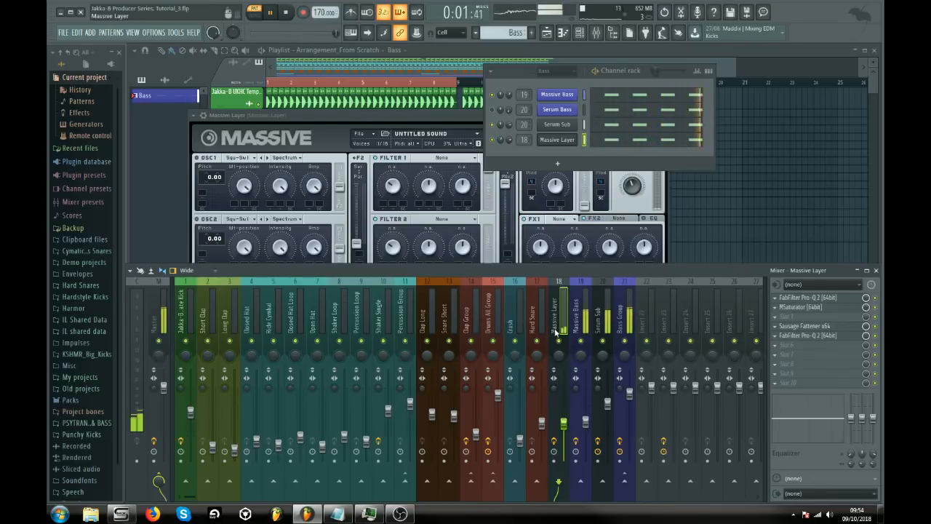
left_click_drag(564, 425, 563, 429)
key("space")
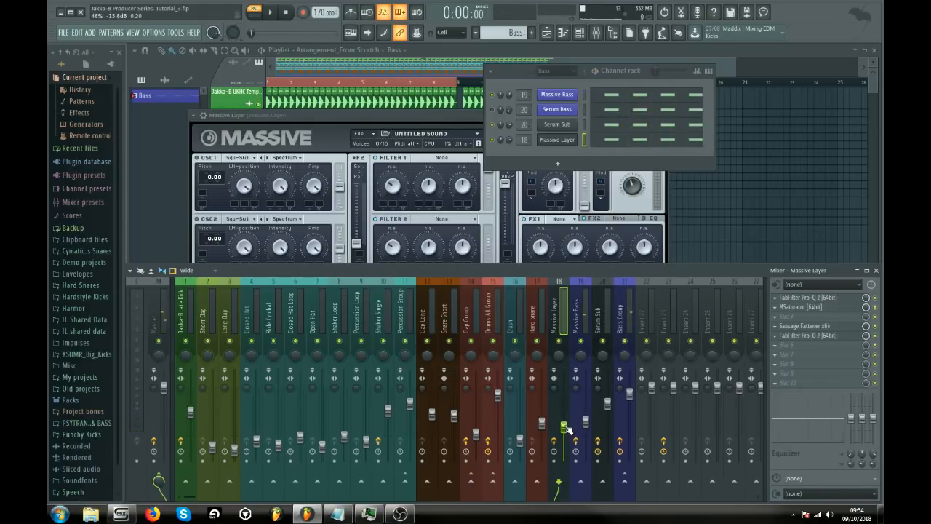
key("space")
mouse_move(564, 425)
left_mouse_down()
mouse_move(564, 411)
mouse_move(564, 431)
left_mouse_up()
key("space")
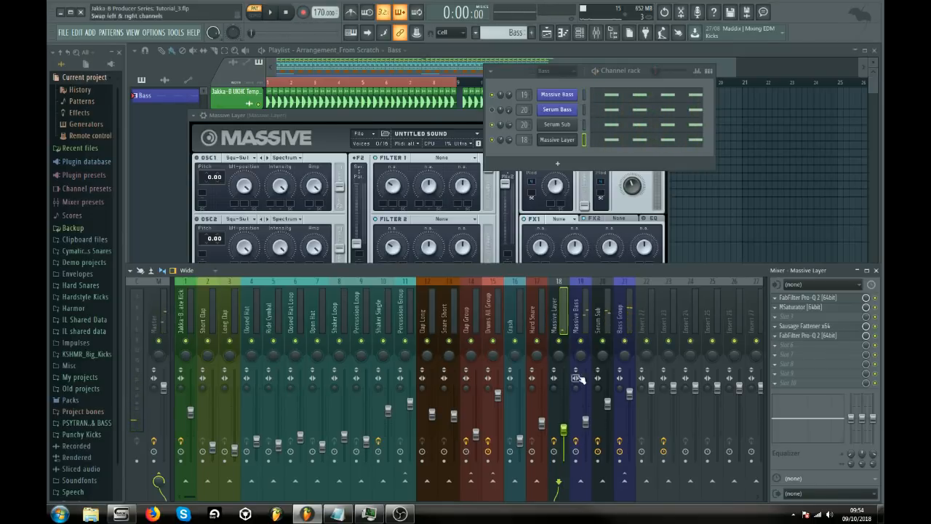
Check the Bass Group and Serum Sub effect chains and close the Massive Layer synth window.
left_click(621, 330)
left_click(605, 328)
left_click(624, 328)
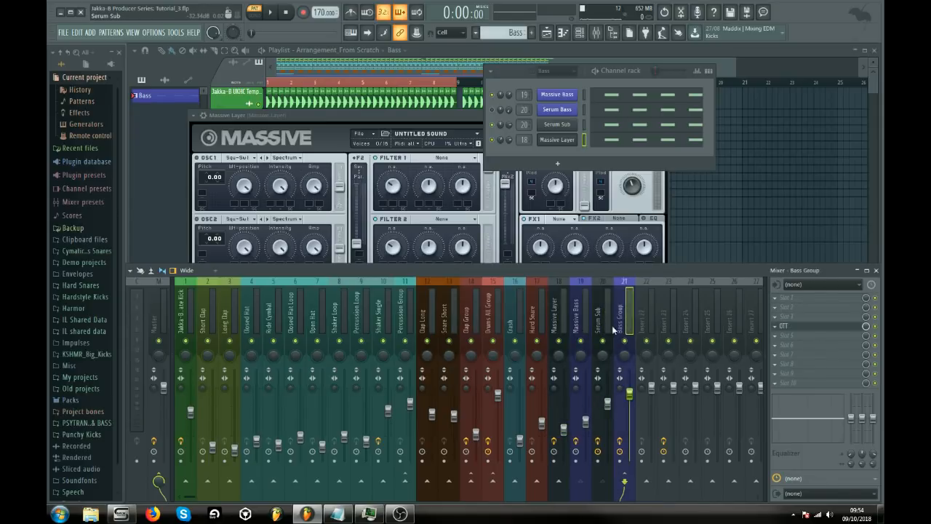
left_click(603, 328)
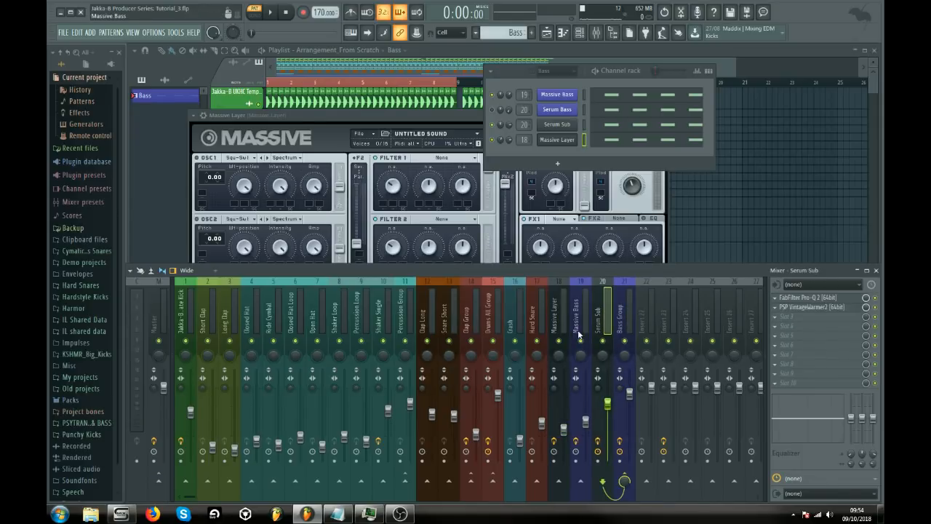
left_click(433, 114)
left_click(663, 116)
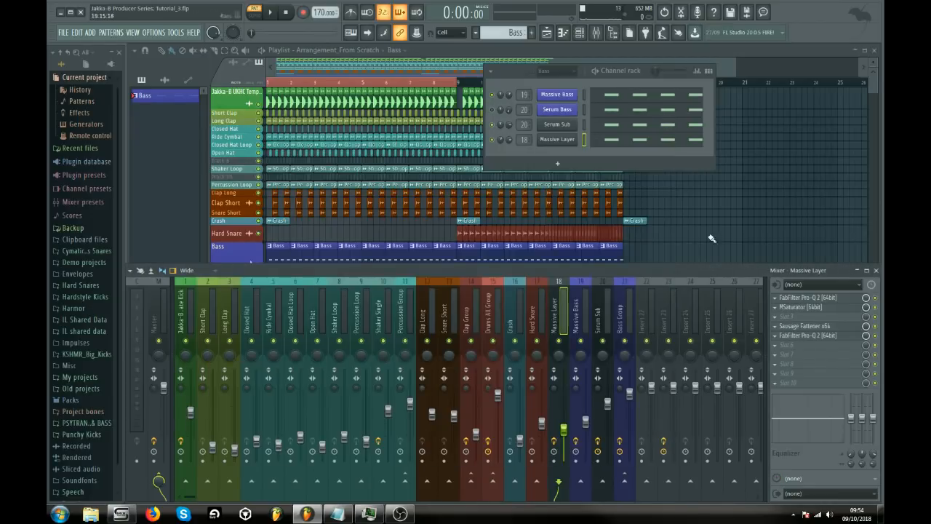
Review the Massive Bass effect chain, including FabFilter Pro-Q 2, Sausage Fattener, MSaturator and Fruity WaveShaper.
left_click(575, 331)
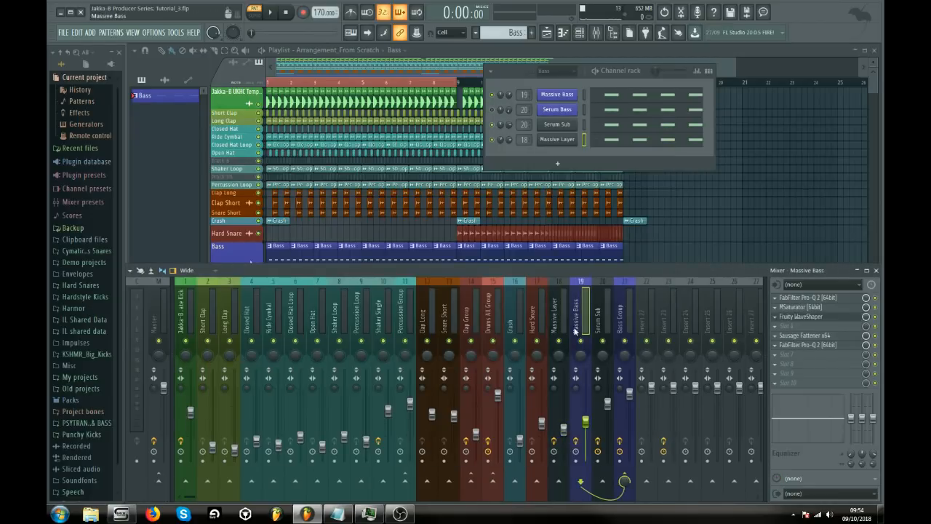
left_click(798, 300)
left_click(798, 301)
left_click(804, 335)
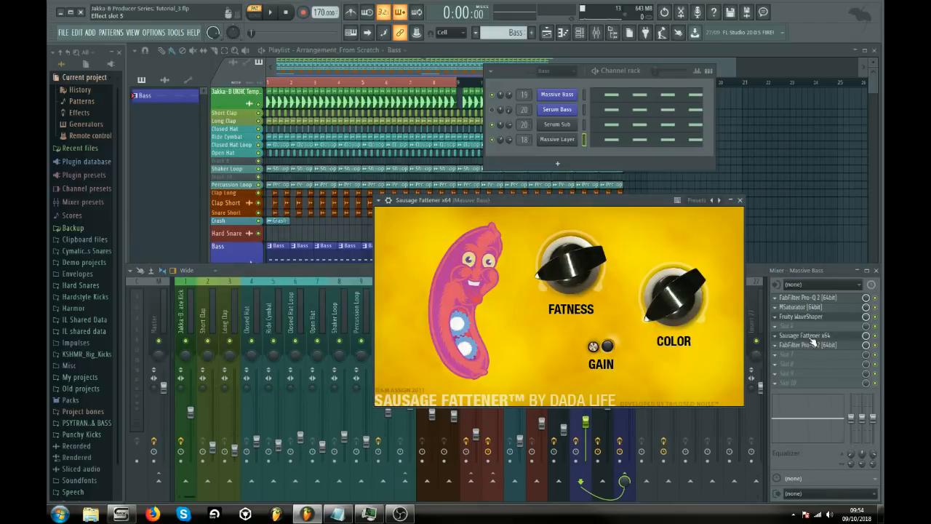
left_click(812, 339)
left_click(806, 309)
left_click(805, 309)
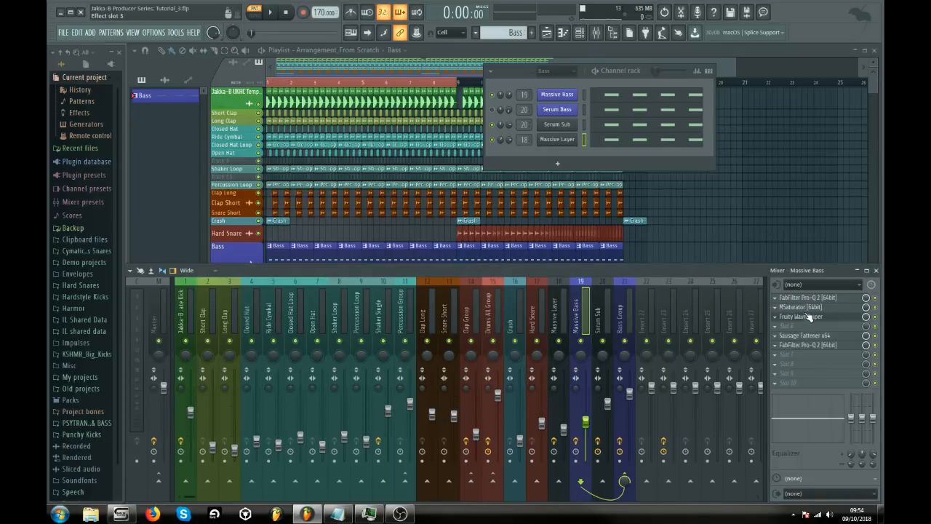
left_click(808, 317)
left_click(808, 317)
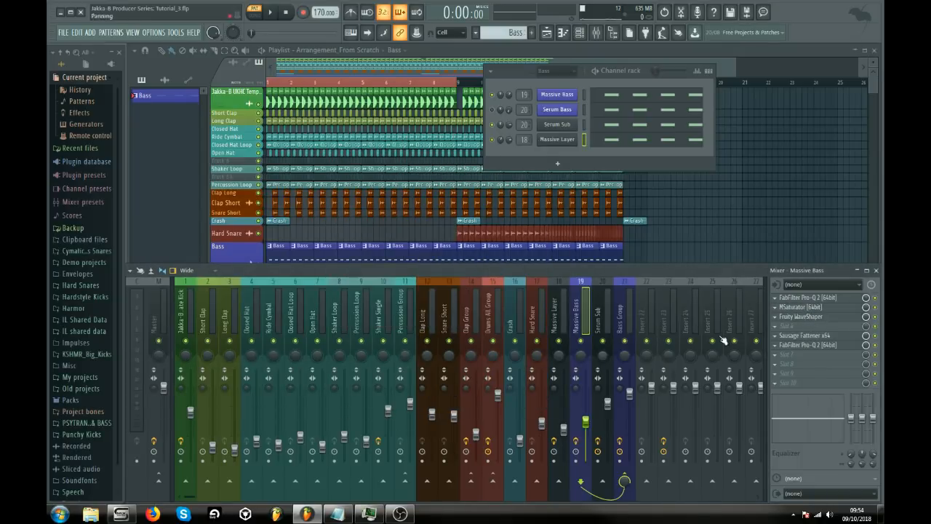
Check OTT on the Bass Group and the first FabFilter Pro-Q 2 on Massive Bass.
left_click(630, 325)
left_click(799, 326)
left_click(800, 326)
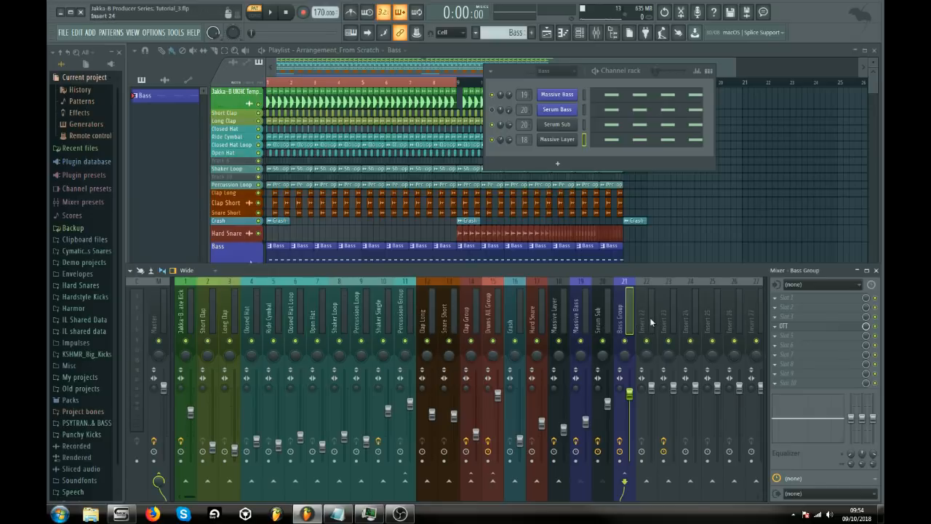
left_click(585, 320)
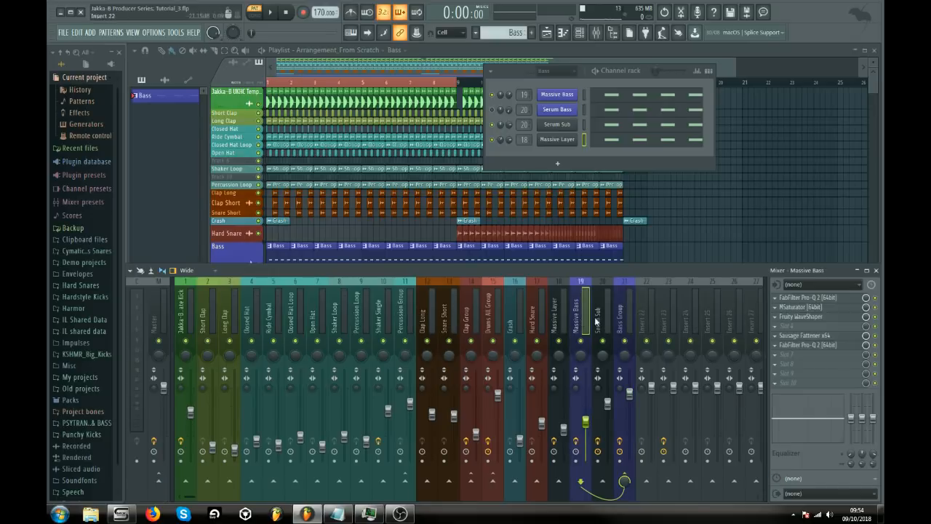
left_click(823, 298)
left_click(823, 300)
left_click(826, 304)
left_click(825, 301)
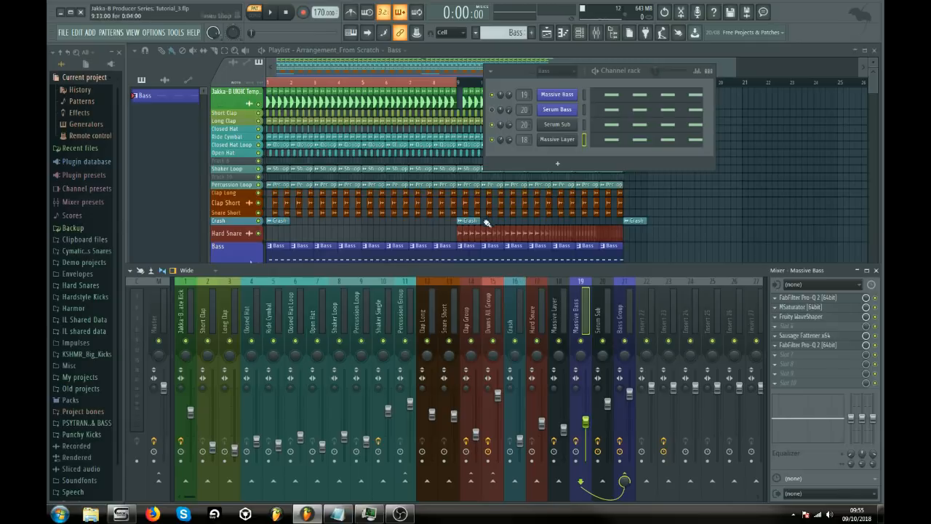
Inspect the four offbeat Massive Bass notes in the piano roll, highlighting them briefly, and close it.
left_click(614, 102)
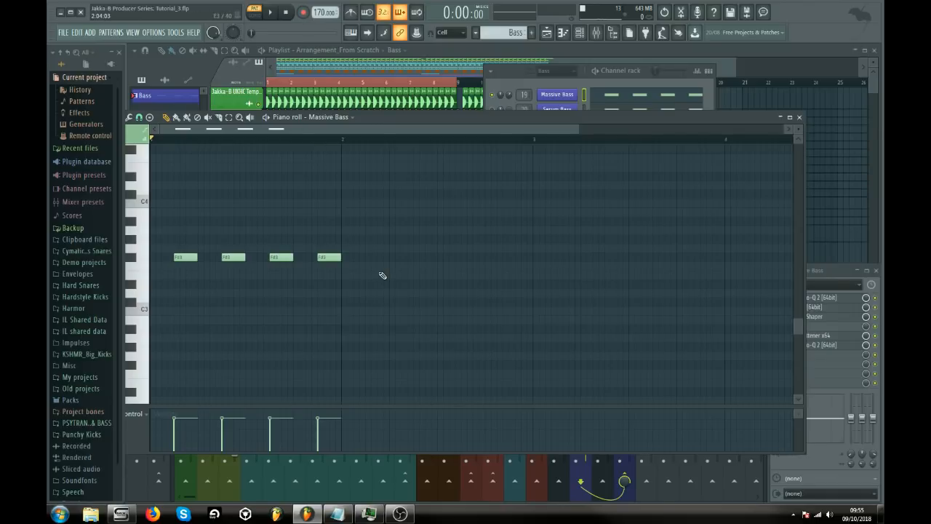
left_click_drag(360, 252, 167, 259)
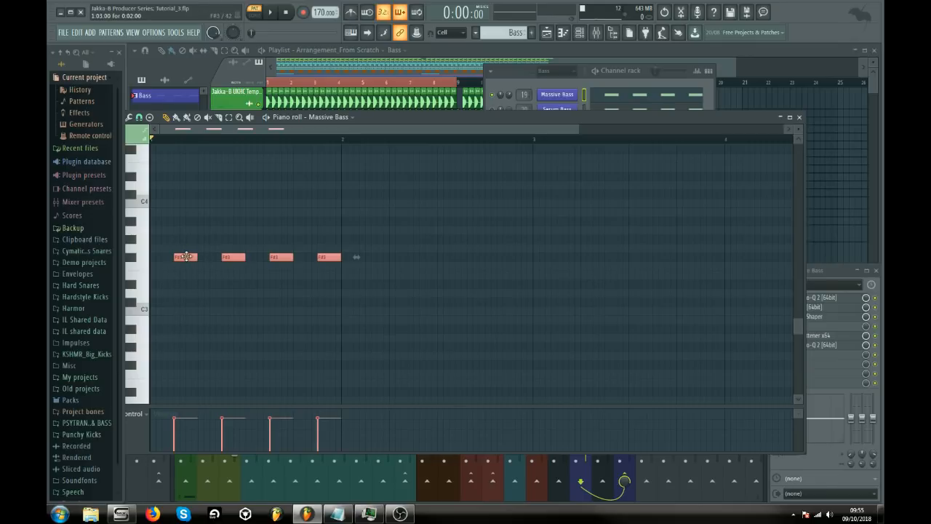
left_click(194, 287, "ctrl")
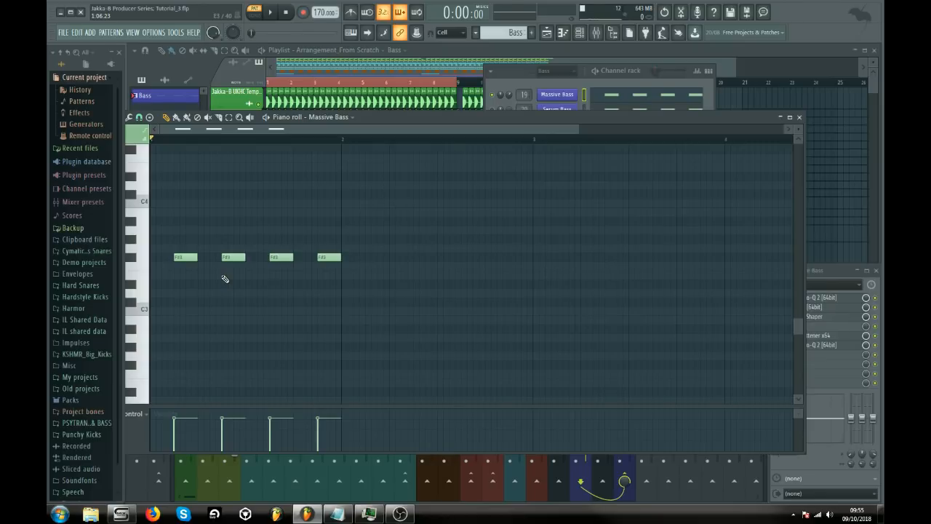
left_click(799, 118)
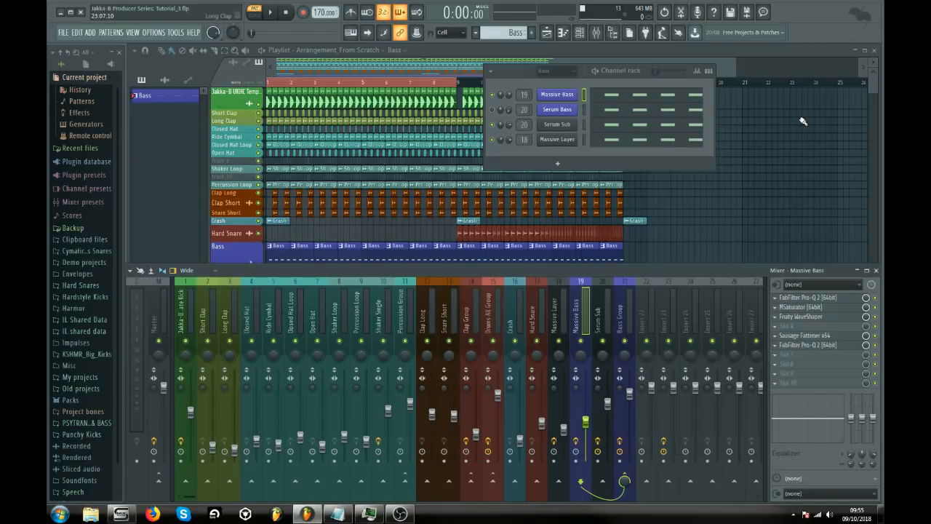